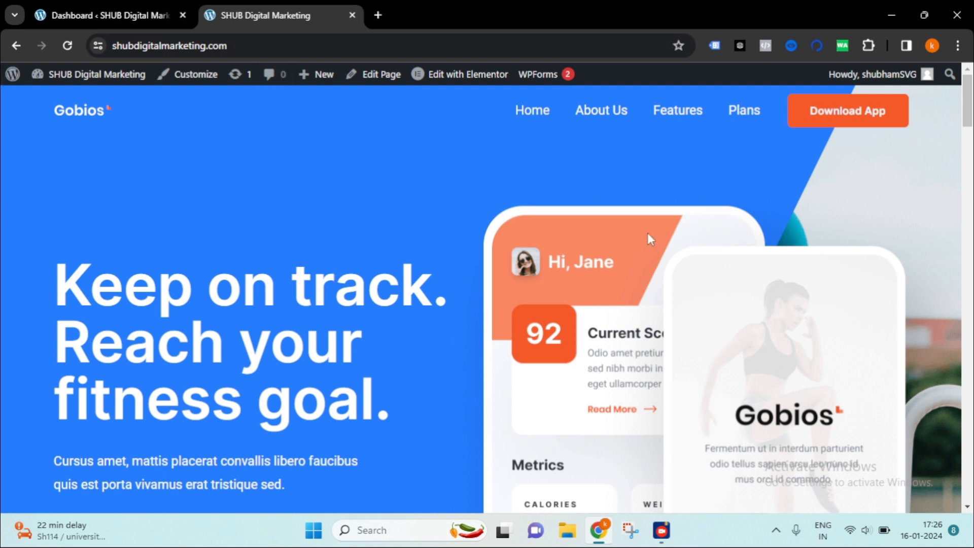
# Step: Look through the live homepage's sections, from the hero area down past the smart notification section
pyautogui.scroll(-1, 570, 218)
pyautogui.scroll(1, 578, 227)
pyautogui.scroll(-10, 578, 228)
pyautogui.scroll(-5, 581, 234)
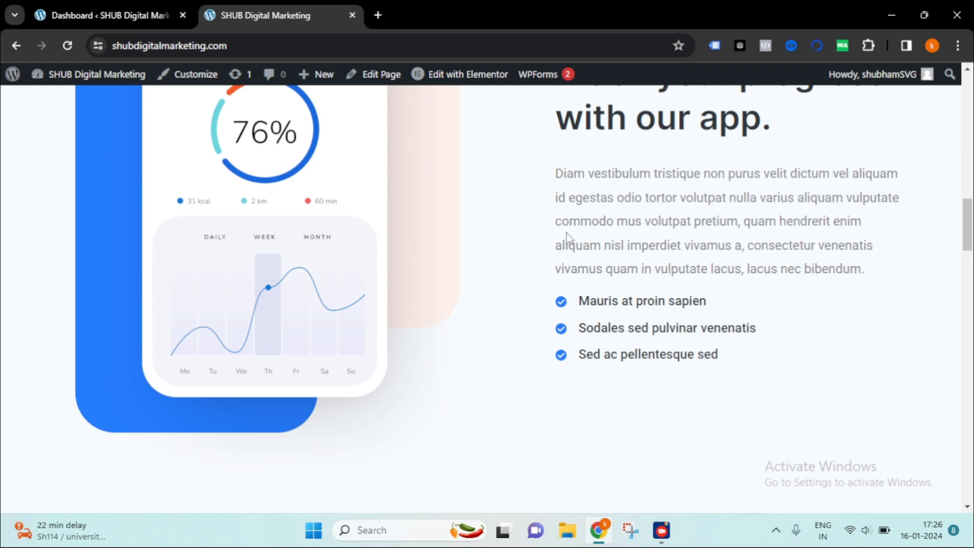
pyautogui.scroll(-3, 567, 236)
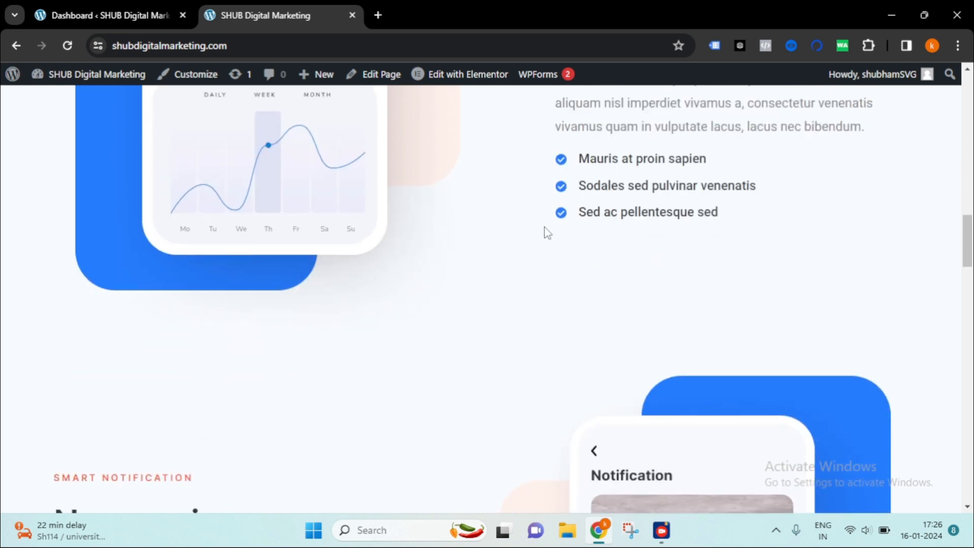
pyautogui.scroll(-13, 547, 232)
pyautogui.scroll(9, 551, 239)
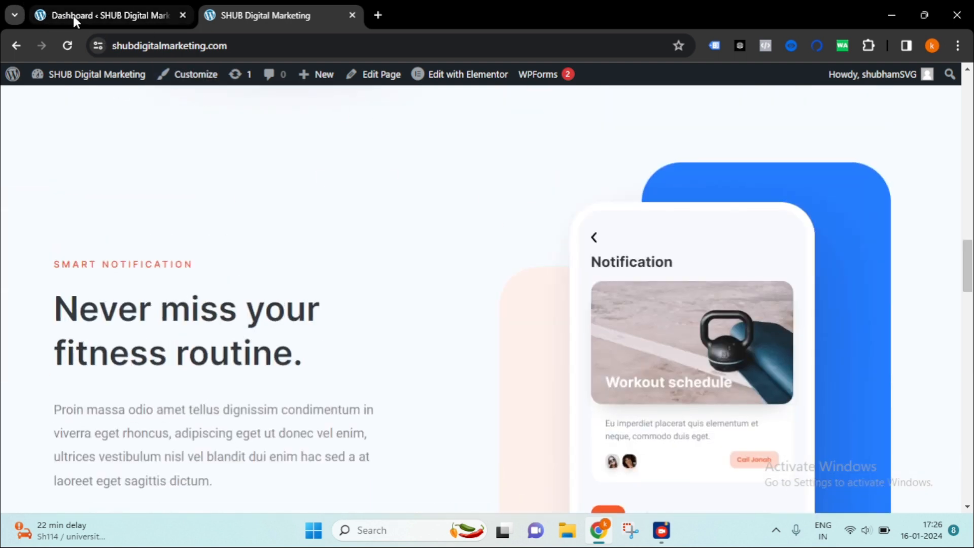
# Step: Return to the WordPress dashboard and look over its Pages, Elementor and Templates options
pyautogui.click(74, 16)
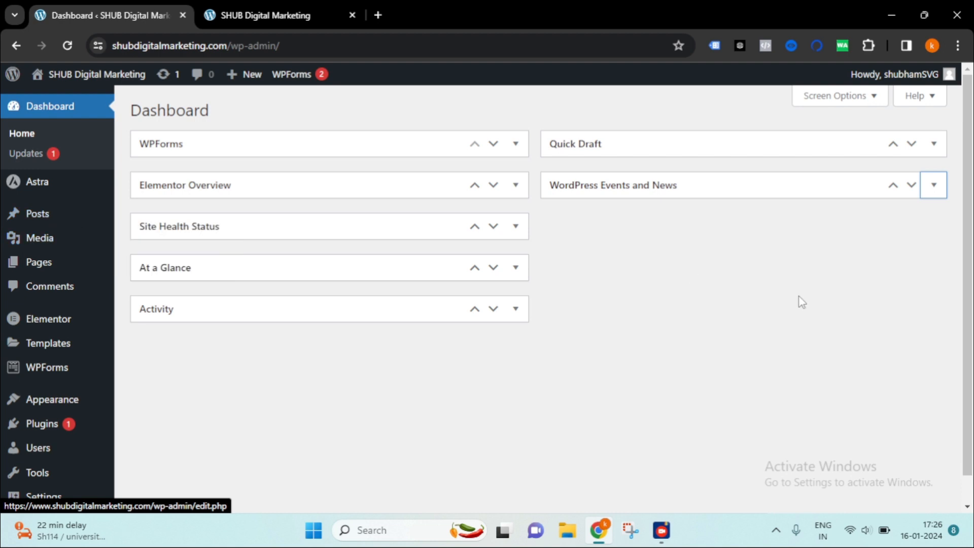
pyautogui.scroll(-1, 83, 254)
pyautogui.moveTo(84, 247)
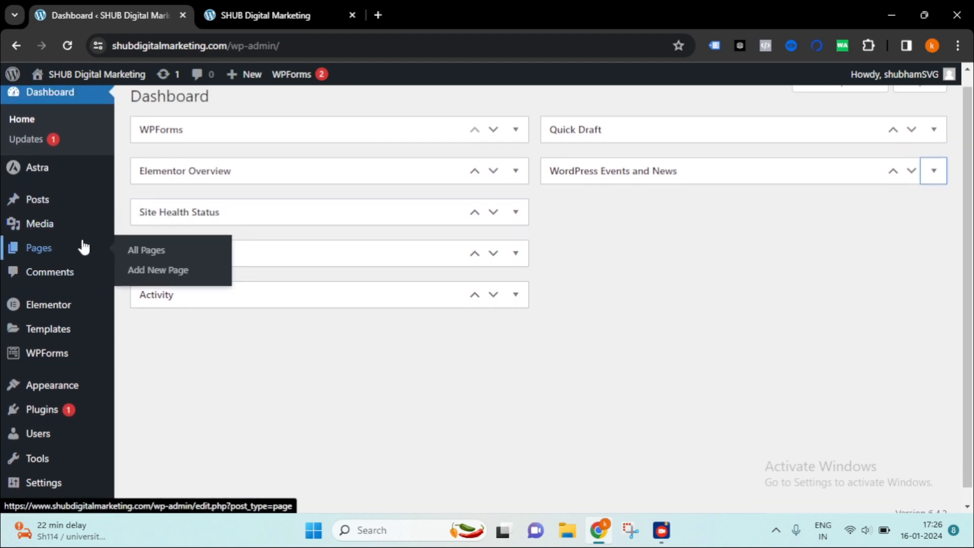
pyautogui.scroll(1, 717, 389)
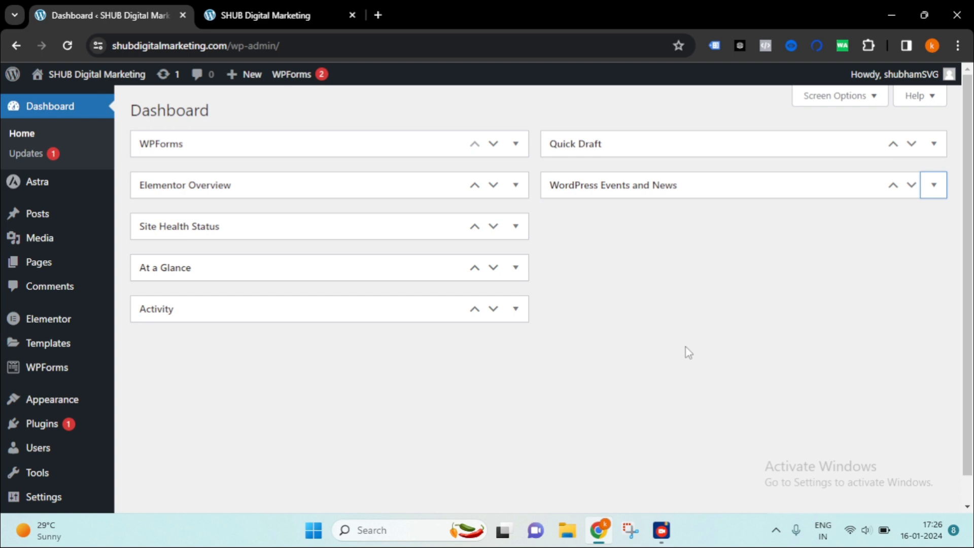
pyautogui.click(341, 15)
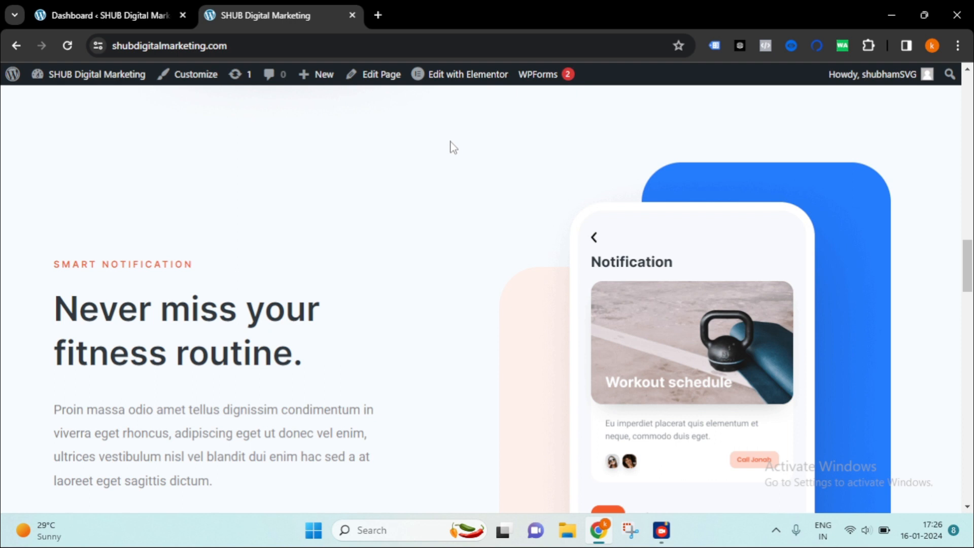
pyautogui.click(127, 15)
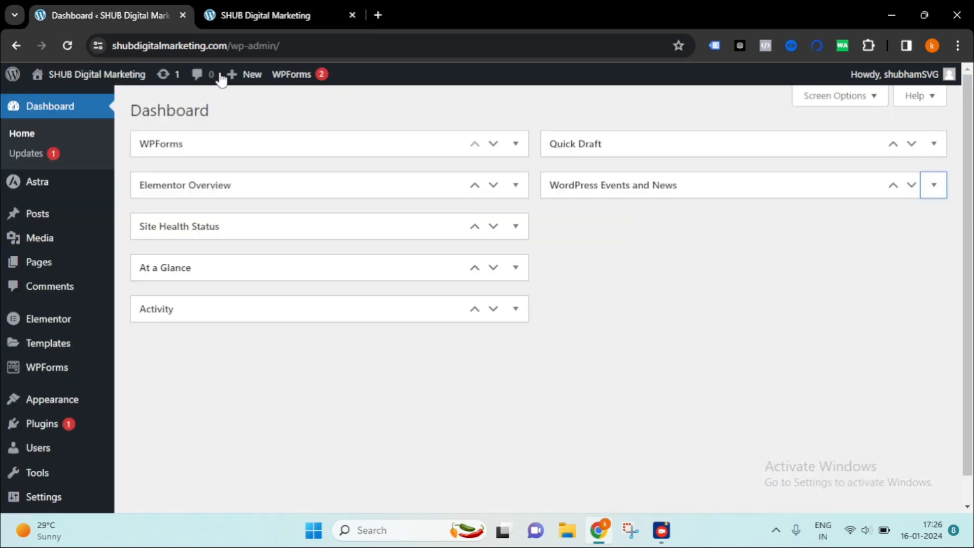
pyautogui.moveTo(46, 262)
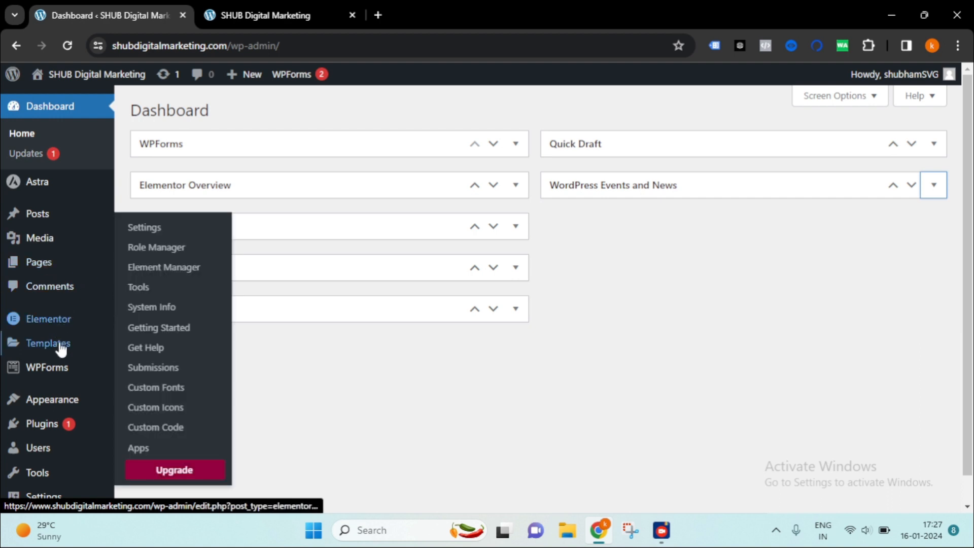
pyautogui.moveTo(61, 349)
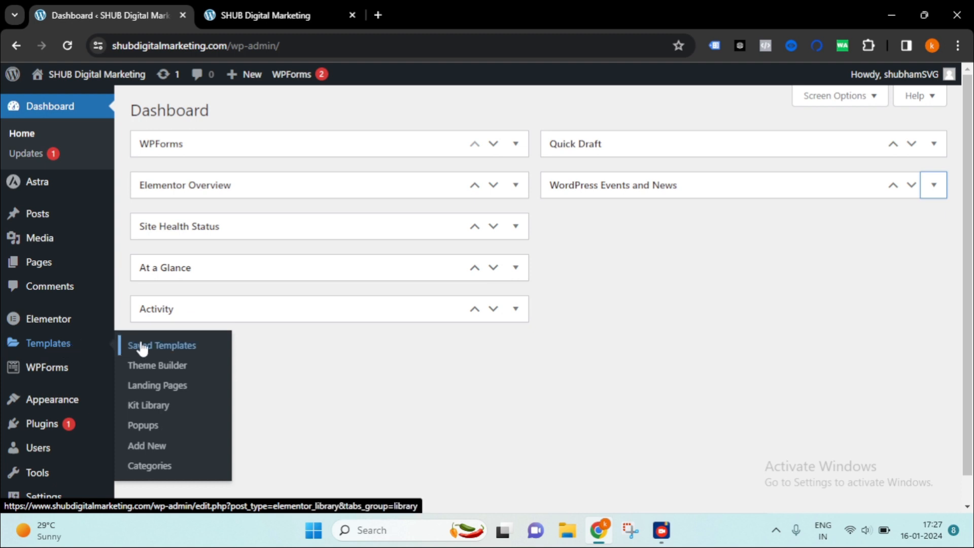
# Step: Add a new page from the site's pages list and dismiss the block editor's welcome guide
pyautogui.click(45, 267)
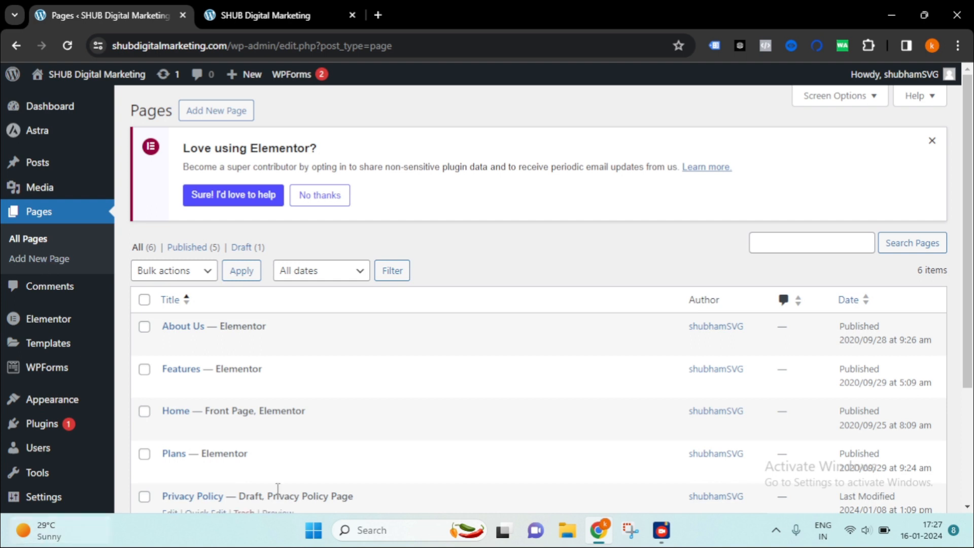
pyautogui.scroll(-3, 152, 304)
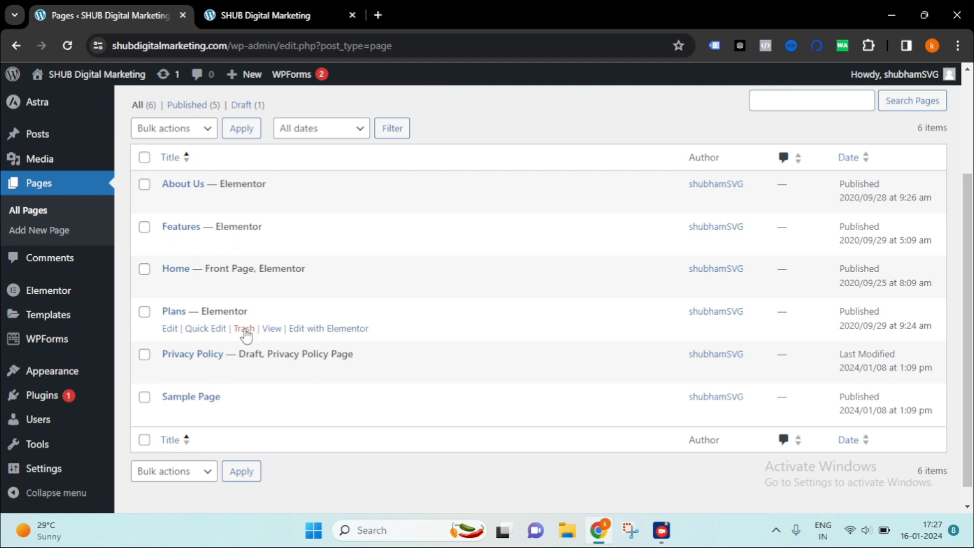
pyautogui.scroll(3, 272, 246)
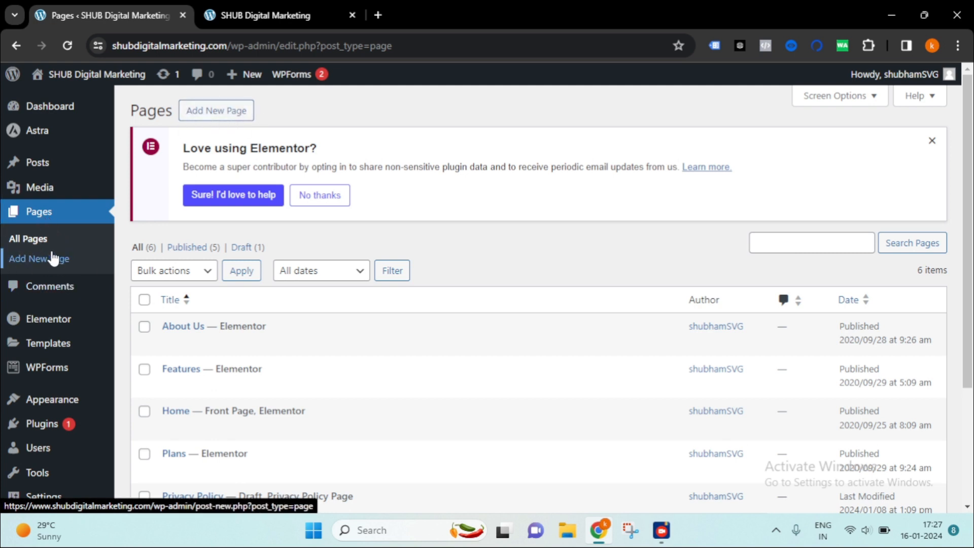
pyautogui.click(225, 121)
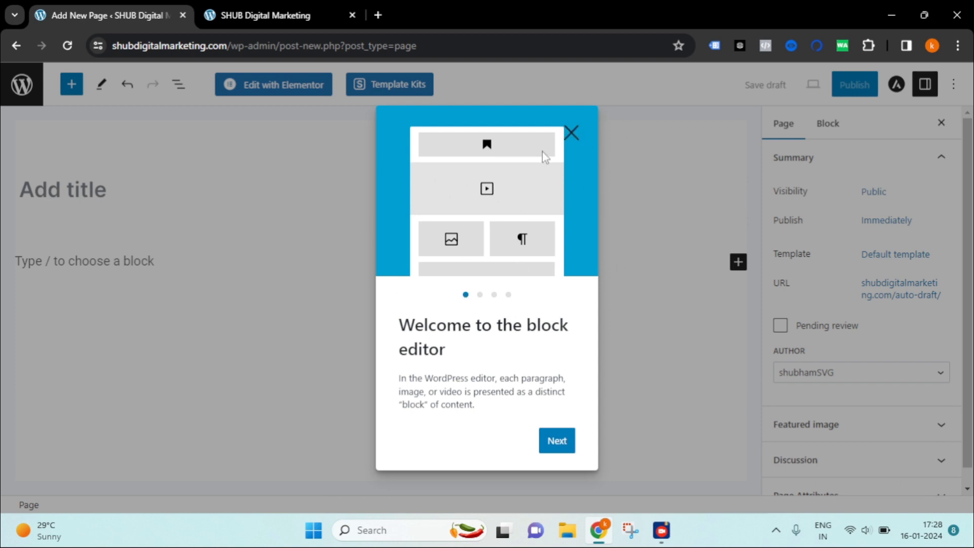
pyautogui.moveTo(525, 326); pyautogui.dragTo(467, 359)
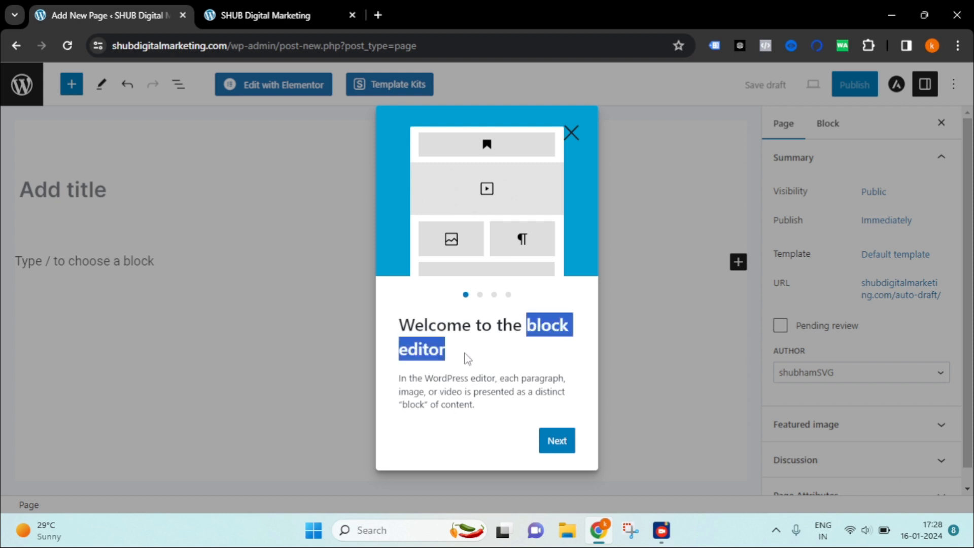
pyautogui.click(573, 135)
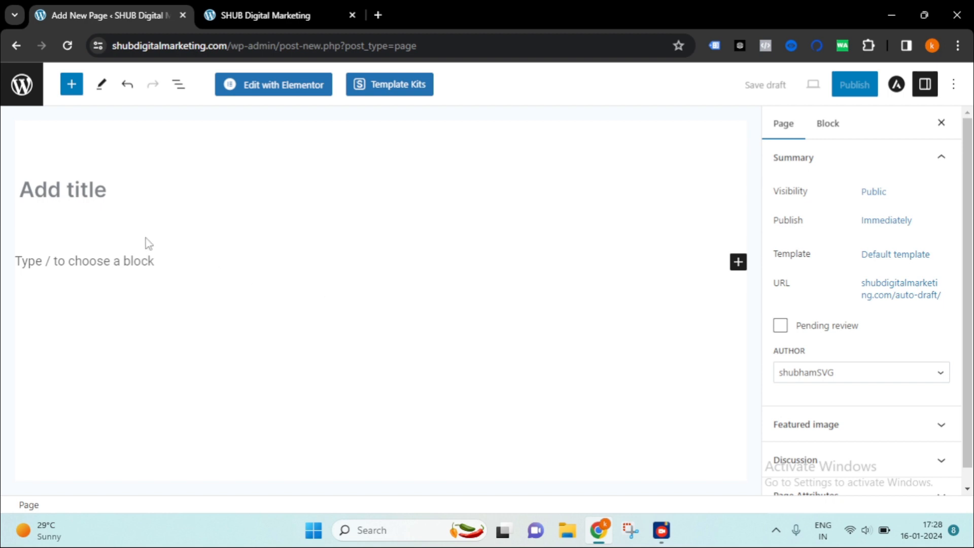
# Step: Title the new page "Coming Soon"
pyautogui.click(98, 197)
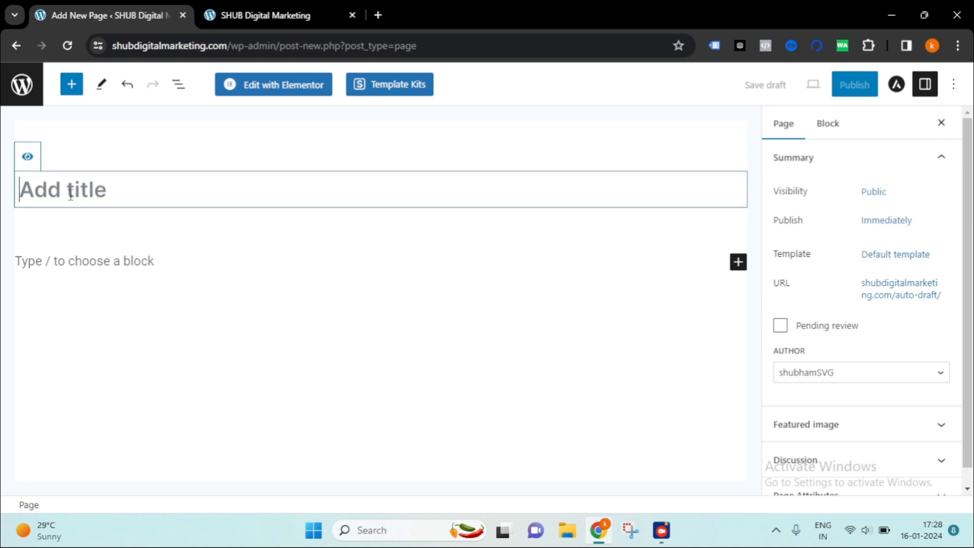
pyautogui.write('Co')
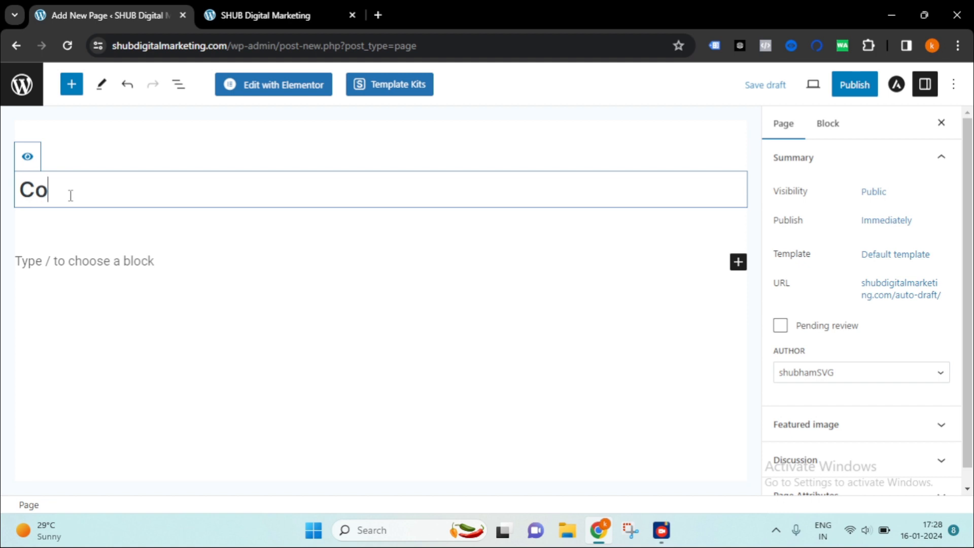
pyautogui.write('ming Soon')
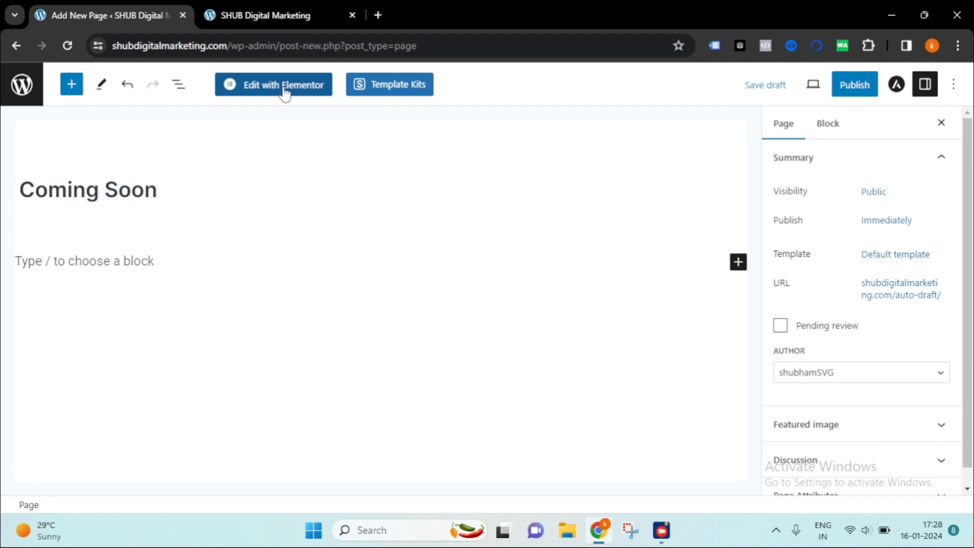
pyautogui.click(170, 188)
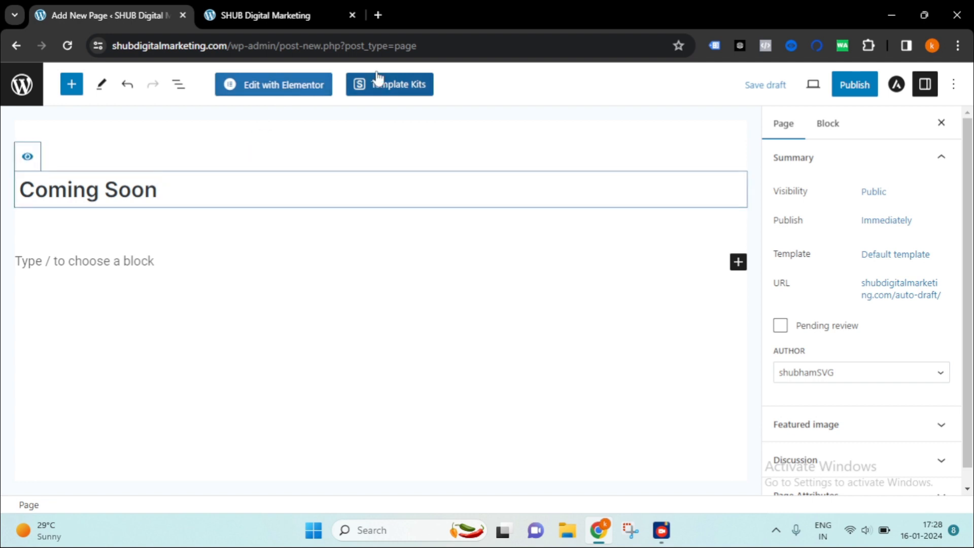
pyautogui.click(239, 165)
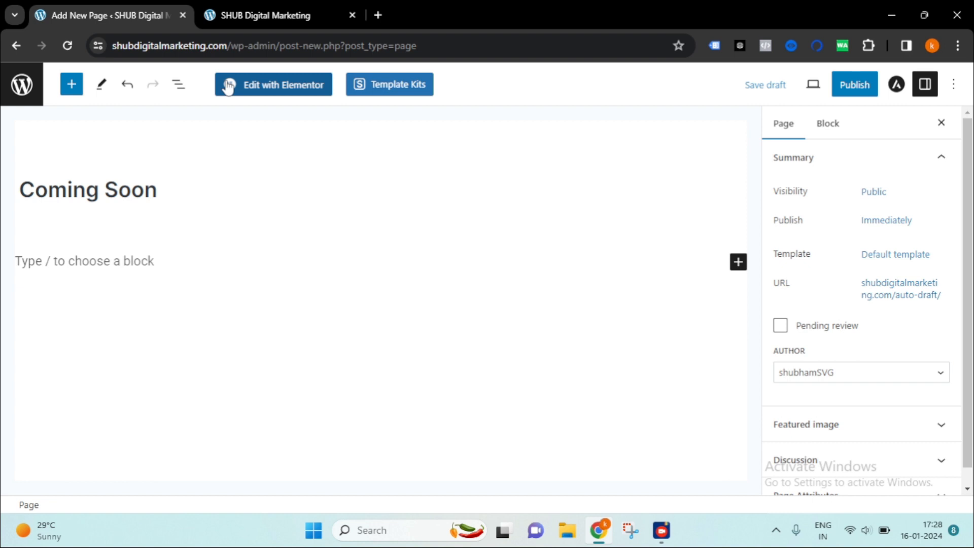
# Step: Open the Coming Soon page in Elementor, dismissing the Elementor AI notification and closing the Navigator
pyautogui.click(284, 90)
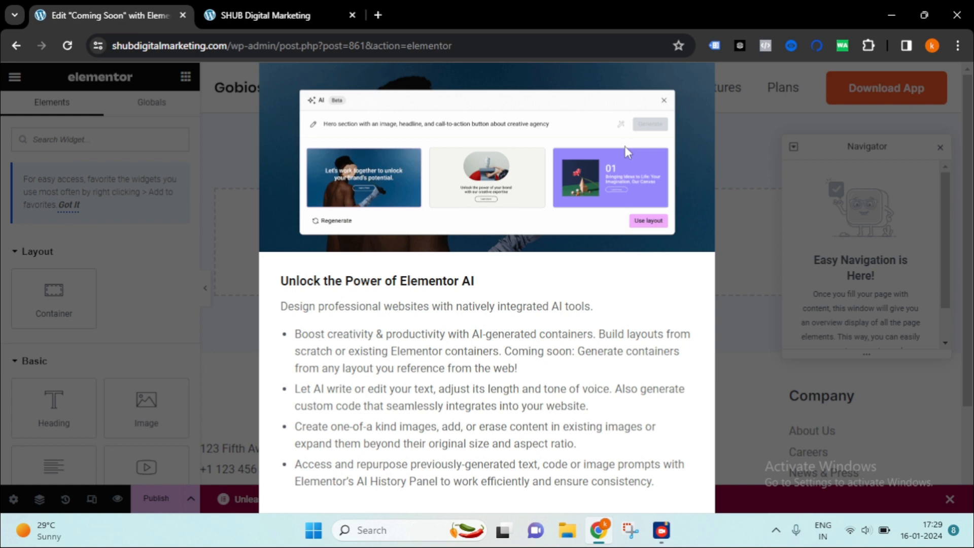
pyautogui.hotkey('ctrl', '-')
pyautogui.hotkey('ctrl', '-')
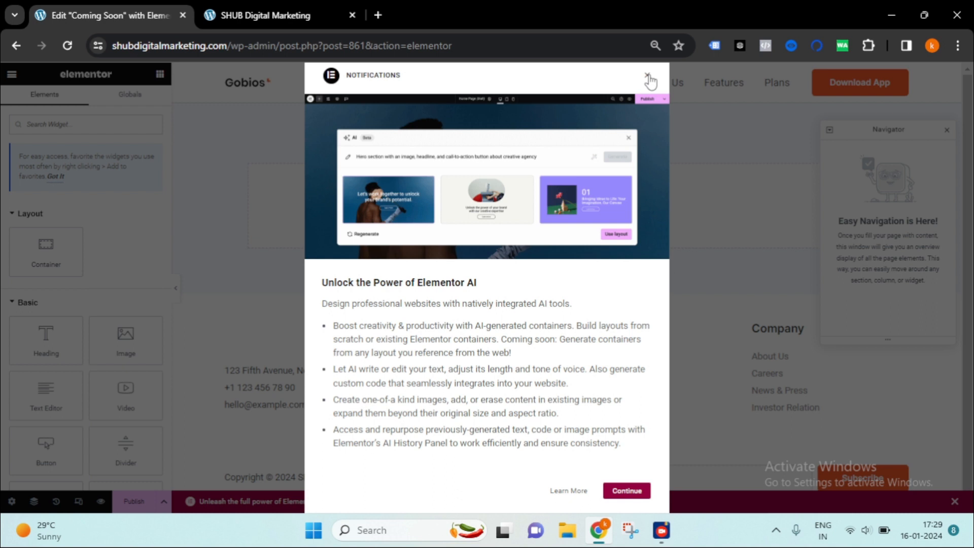
pyautogui.click(647, 77)
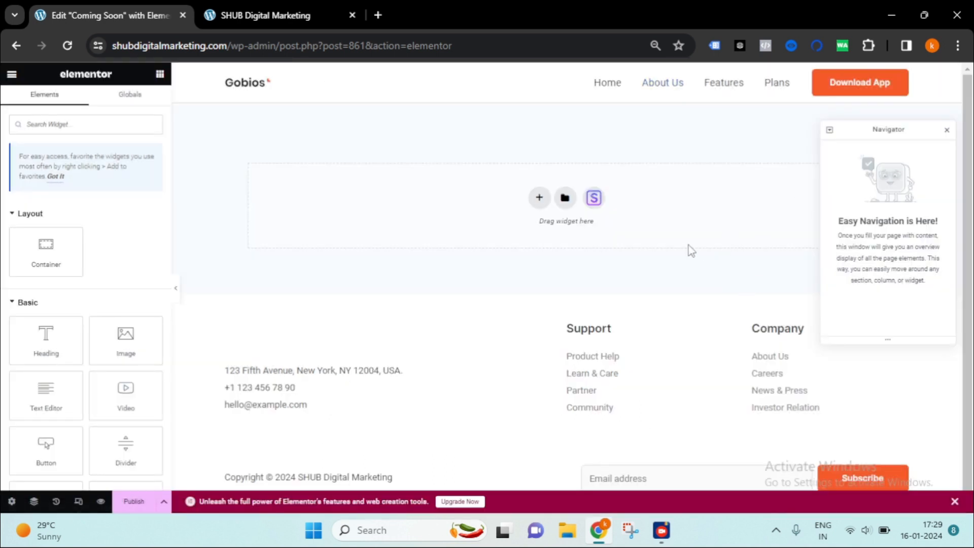
pyautogui.hotkey('ctrl', '+')
pyautogui.hotkey('ctrl', '+')
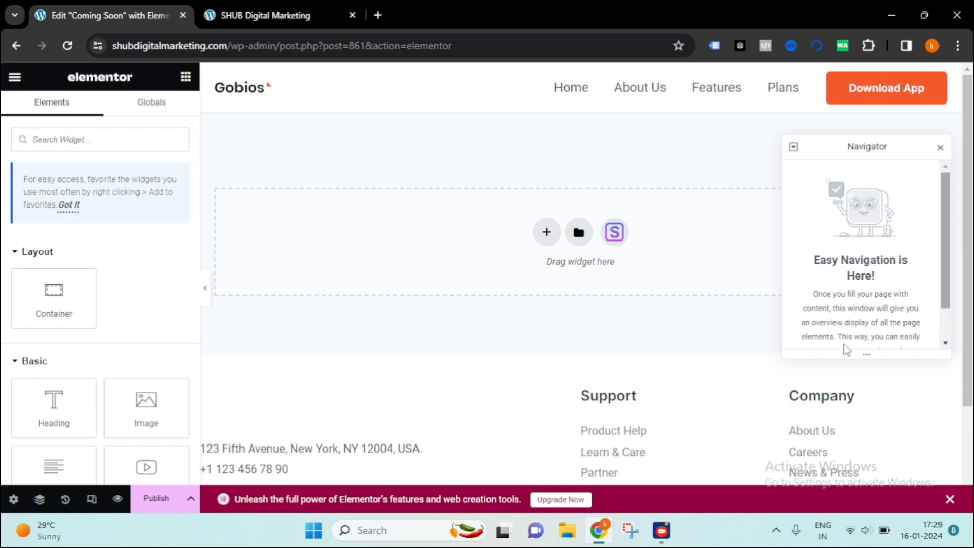
pyautogui.click(940, 147)
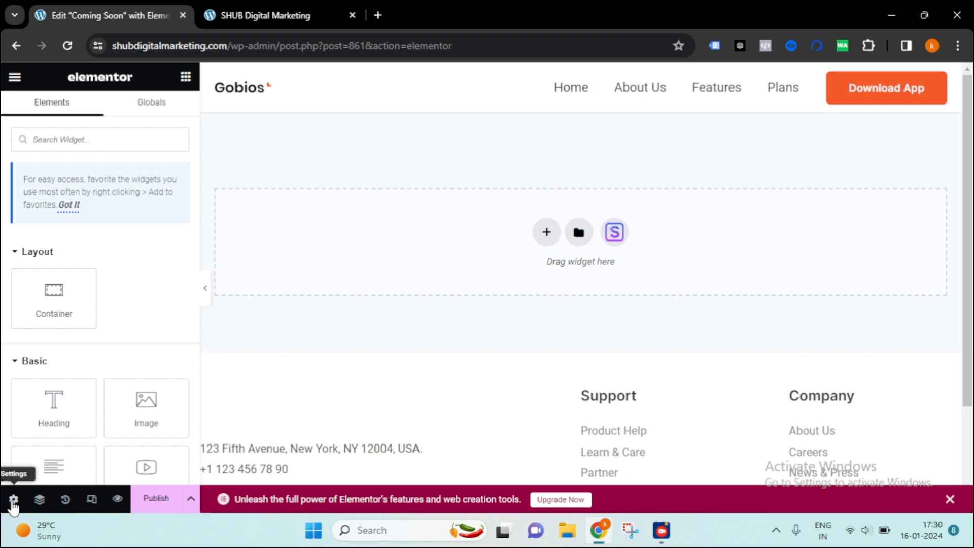
# Step: Set the Page Layout to Elementor Canvas in the Coming Soon page's settings
pyautogui.click(14, 500)
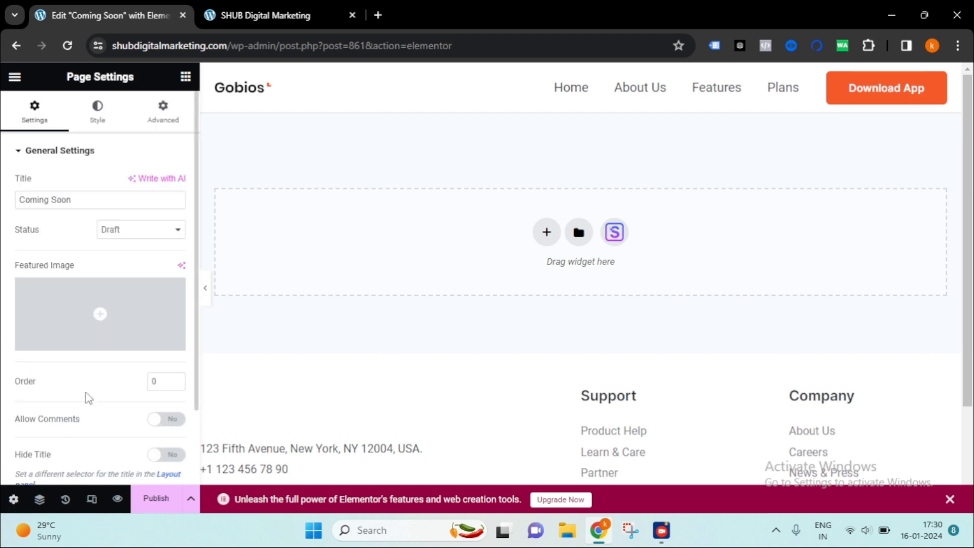
pyautogui.scroll(-2, 98, 369)
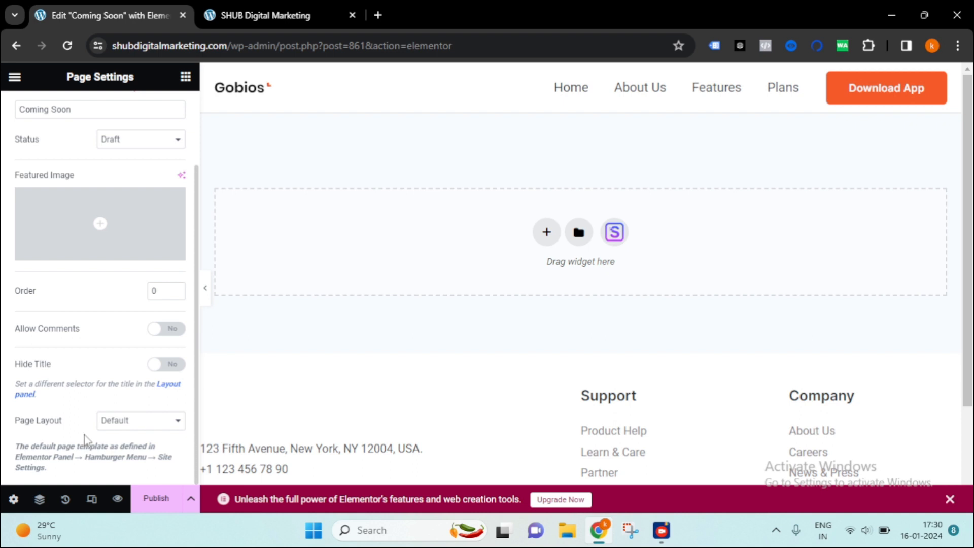
pyautogui.moveTo(72, 423); pyautogui.dragTo(19, 426)
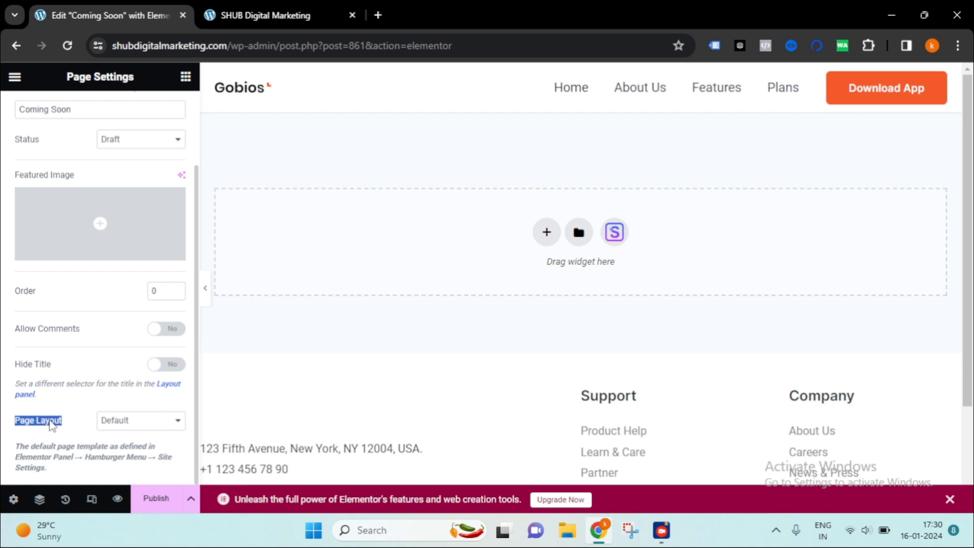
pyautogui.click(144, 425)
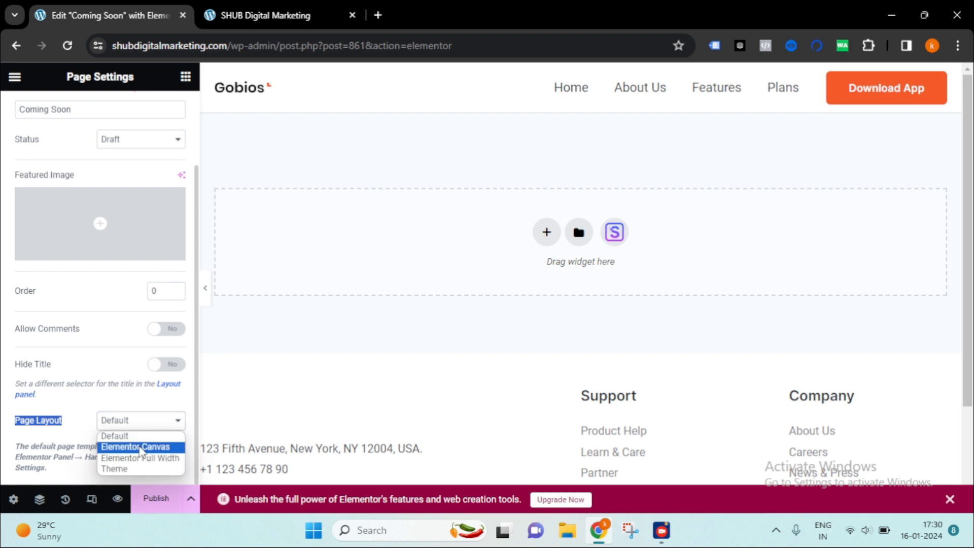
pyautogui.click(137, 447)
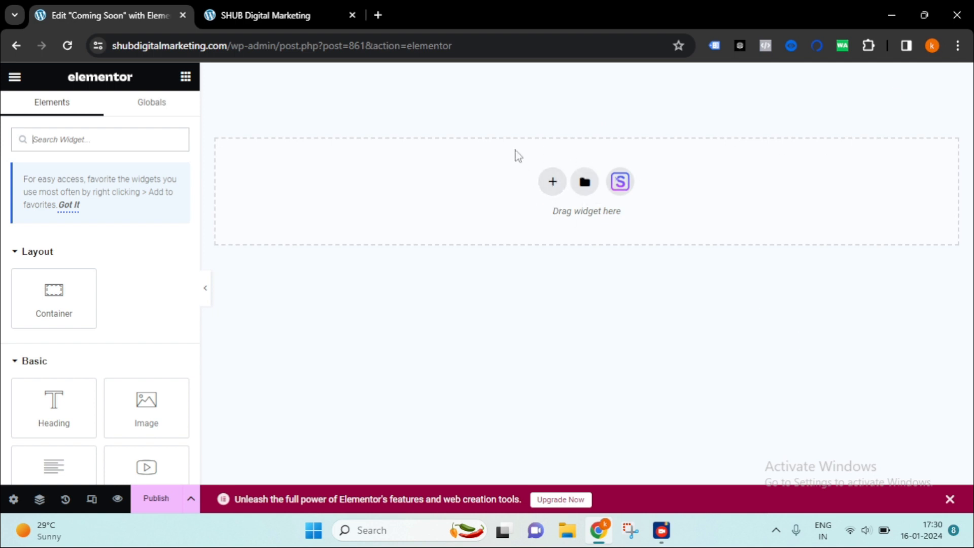
# Step: Add a single-column container with a minimum height of about 521 px and bring up the widgets for filling it
pyautogui.click(552, 183)
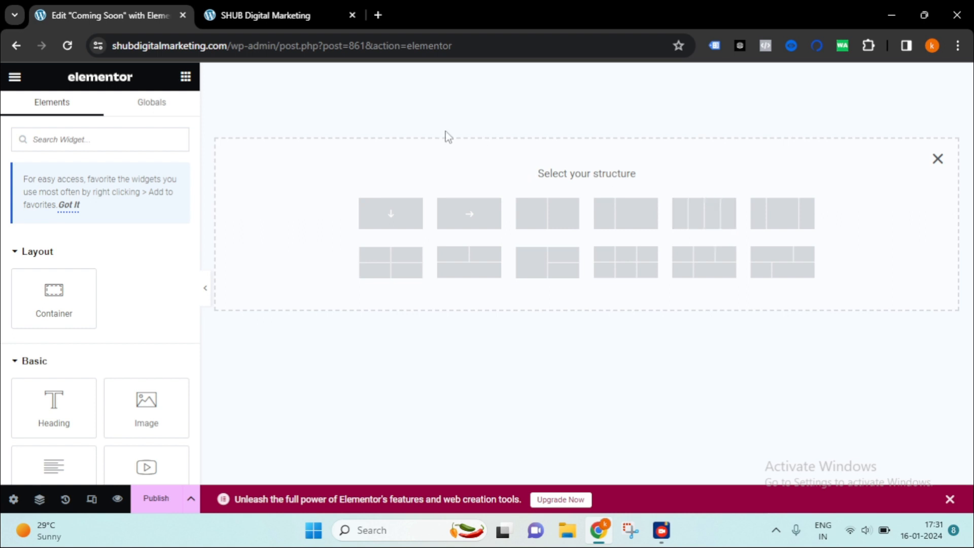
pyautogui.click(390, 219)
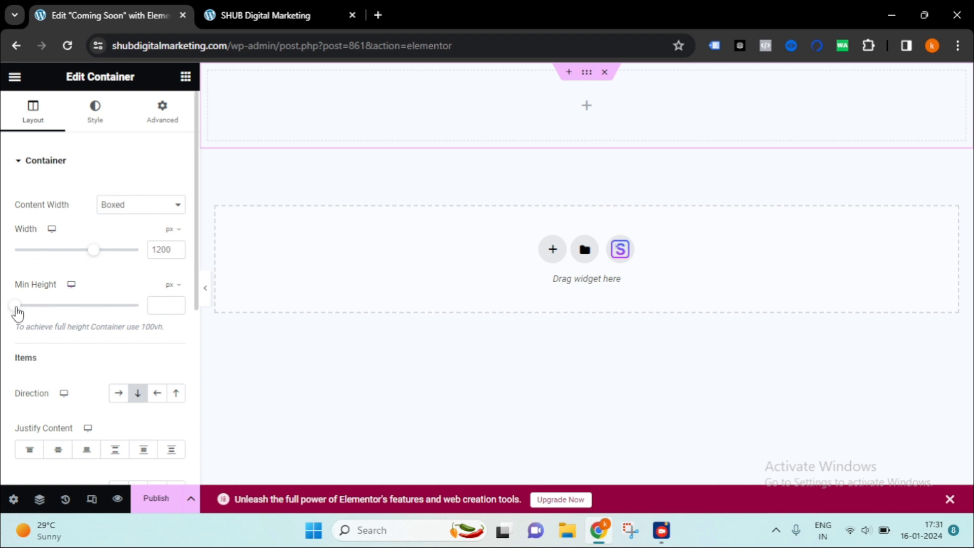
pyautogui.moveTo(20, 307); pyautogui.dragTo(62, 310)
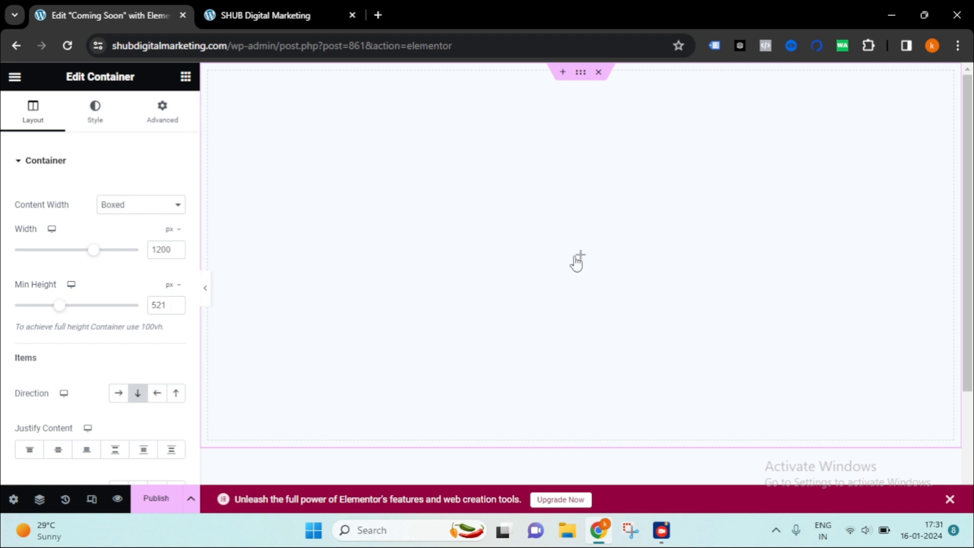
pyautogui.click(578, 259)
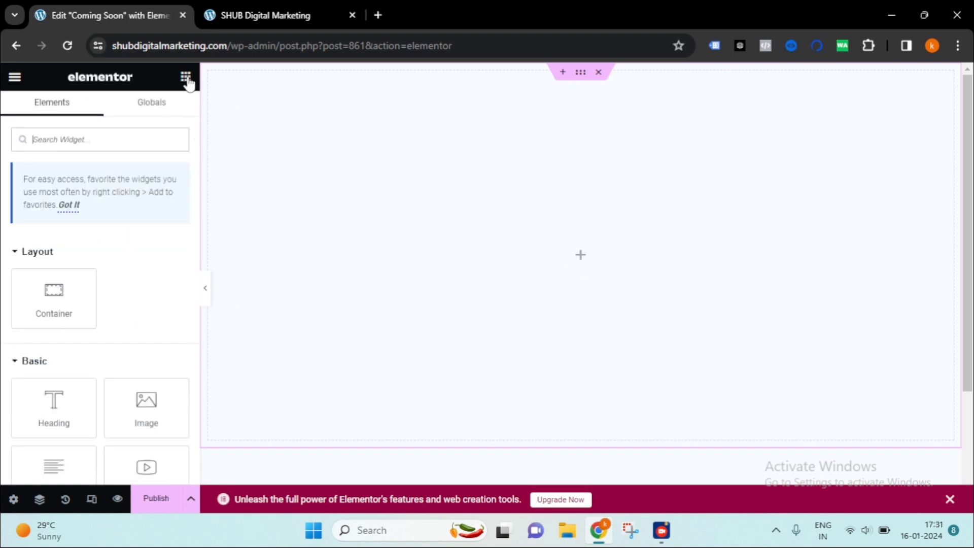
# Step: Add a Heading widget to the container, title it "Coming Soon" and center its alignment
pyautogui.moveTo(53, 403); pyautogui.dragTo(573, 261)
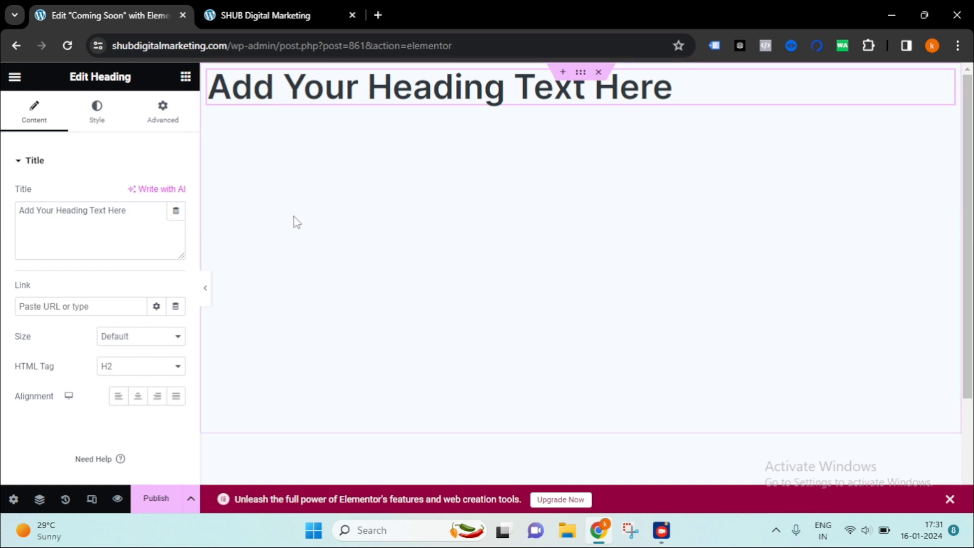
pyautogui.tripleClick(147, 222)
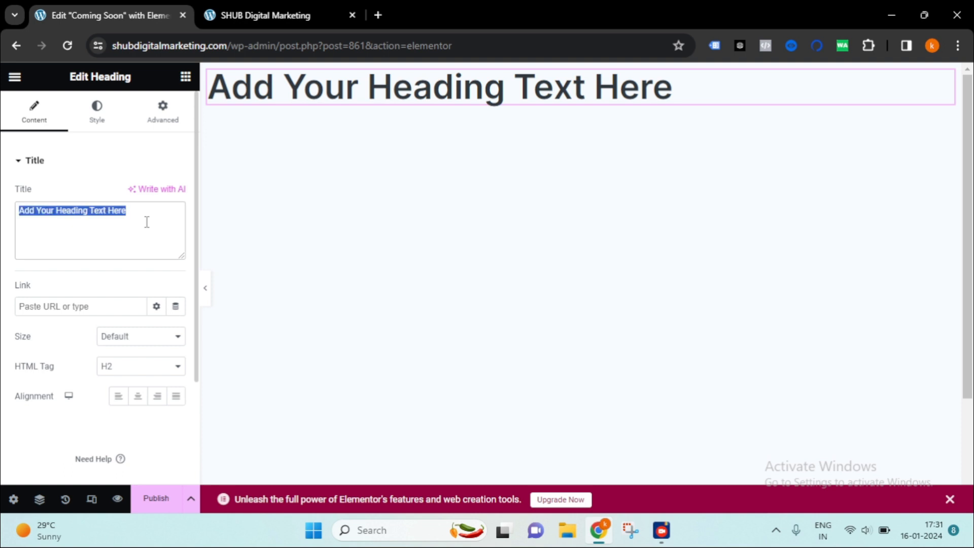
pyautogui.write('Comi')
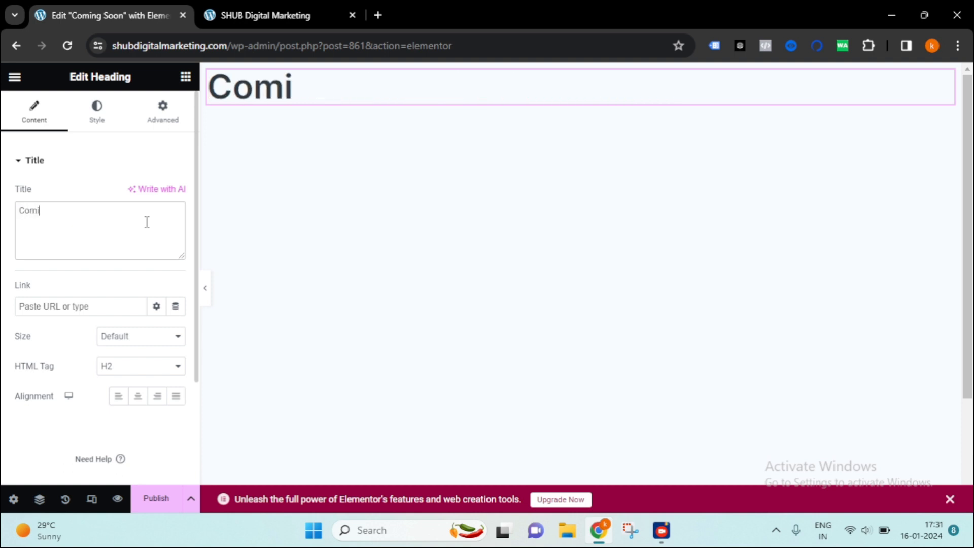
pyautogui.write('ng oon')
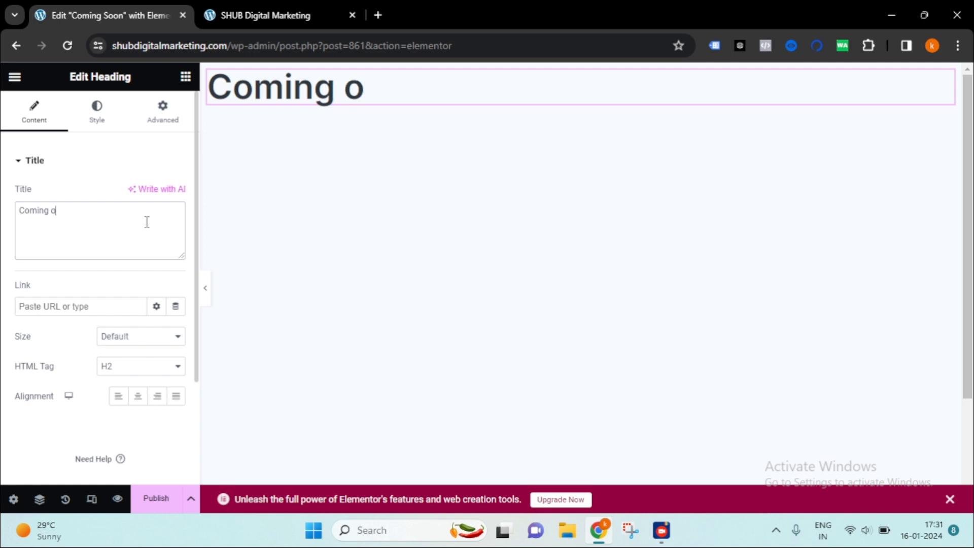
pyautogui.press('BackSpace')
pyautogui.press('BackSpace')
pyautogui.press('BackSpace')
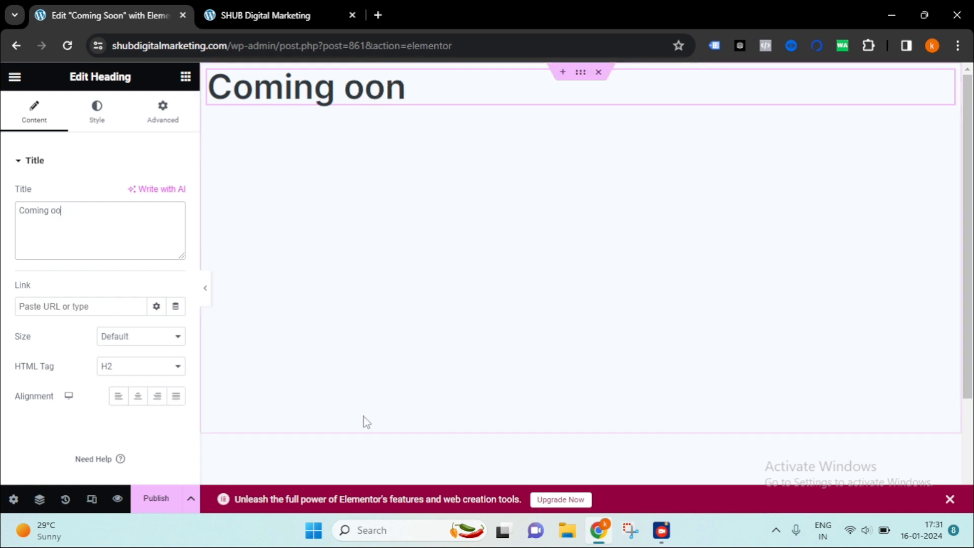
pyautogui.write('Soon')
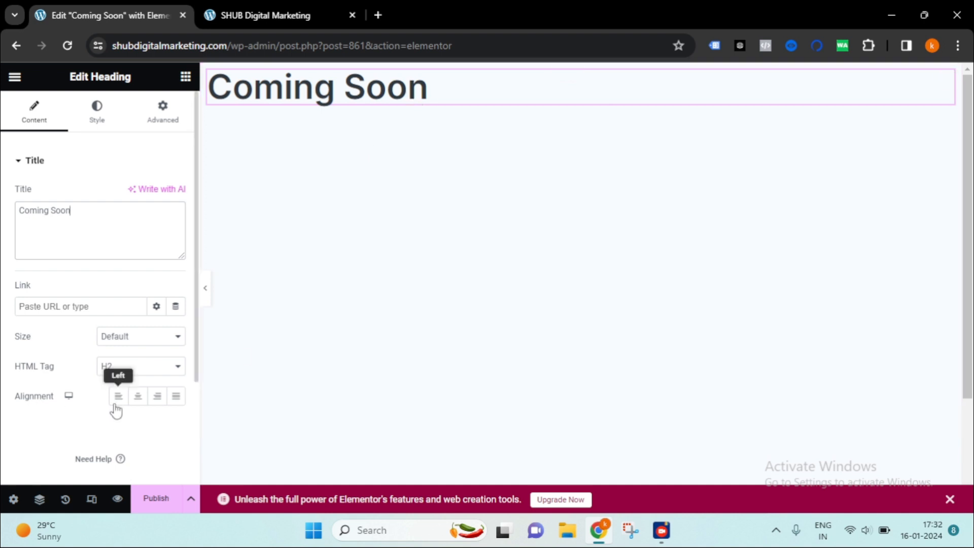
pyautogui.click(138, 400)
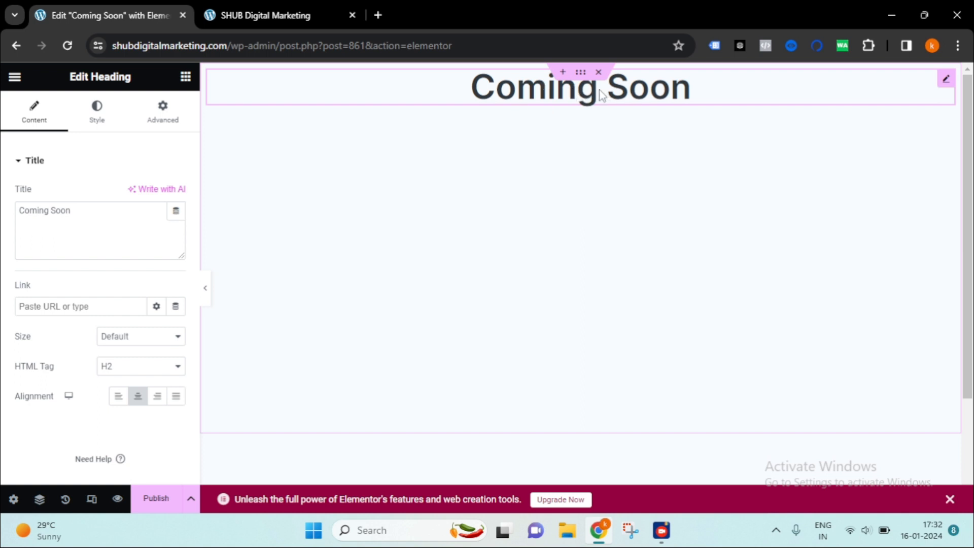
# Step: Center the container's content vertically by setting its Justify Content to Center
pyautogui.click(584, 76)
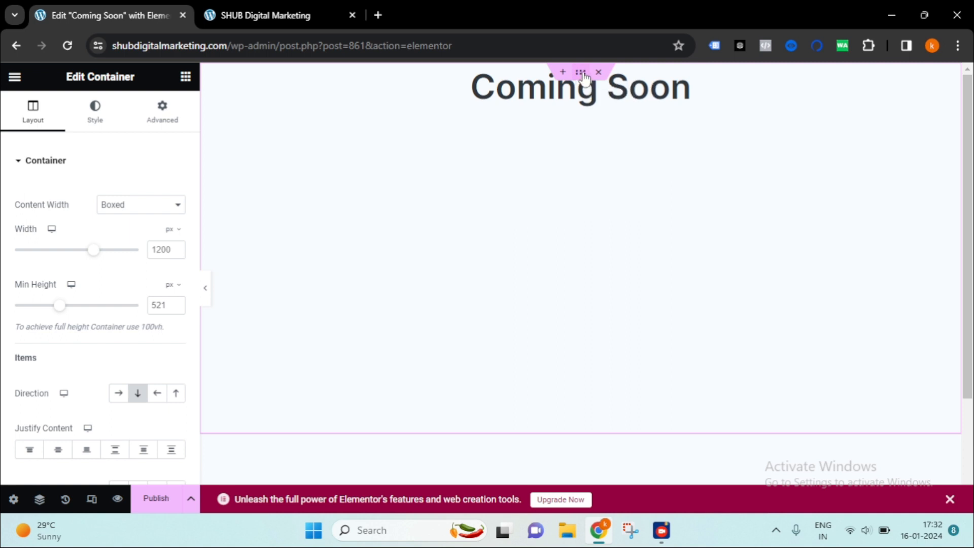
pyautogui.scroll(-1, 53, 388)
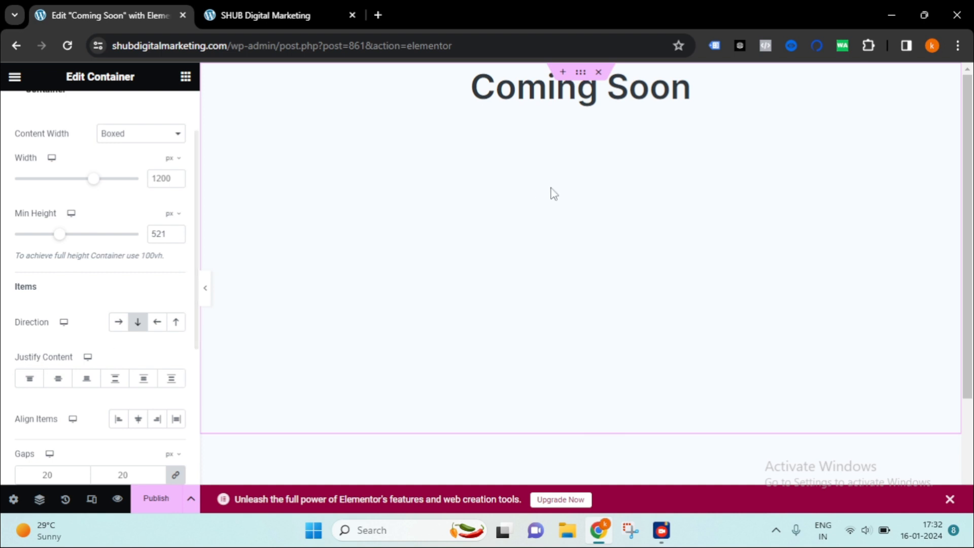
pyautogui.scroll(1, 48, 219)
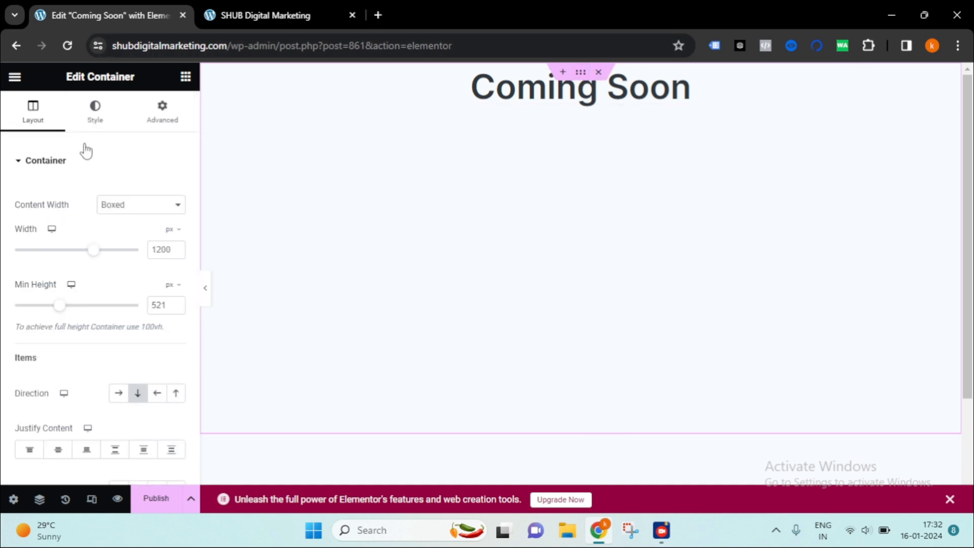
pyautogui.scroll(-2, 69, 309)
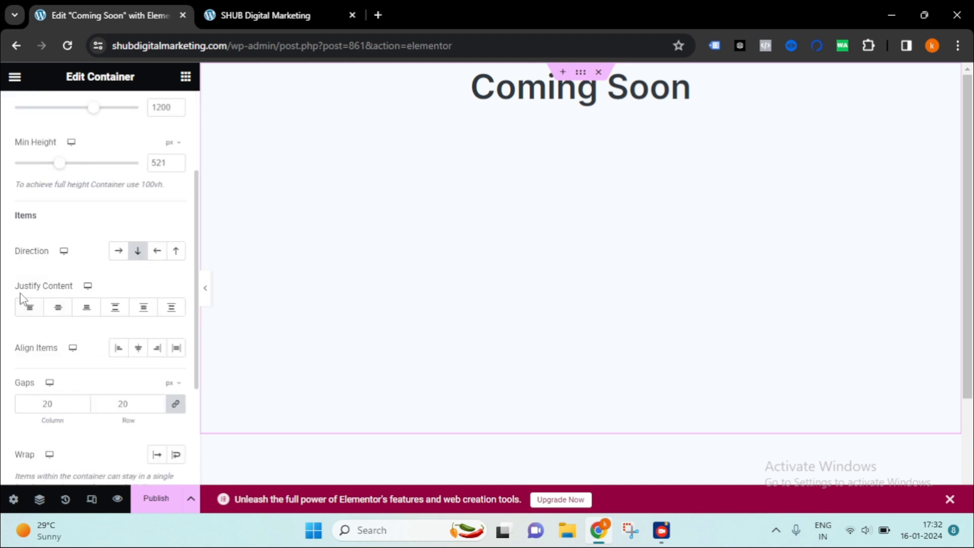
pyautogui.click(58, 317)
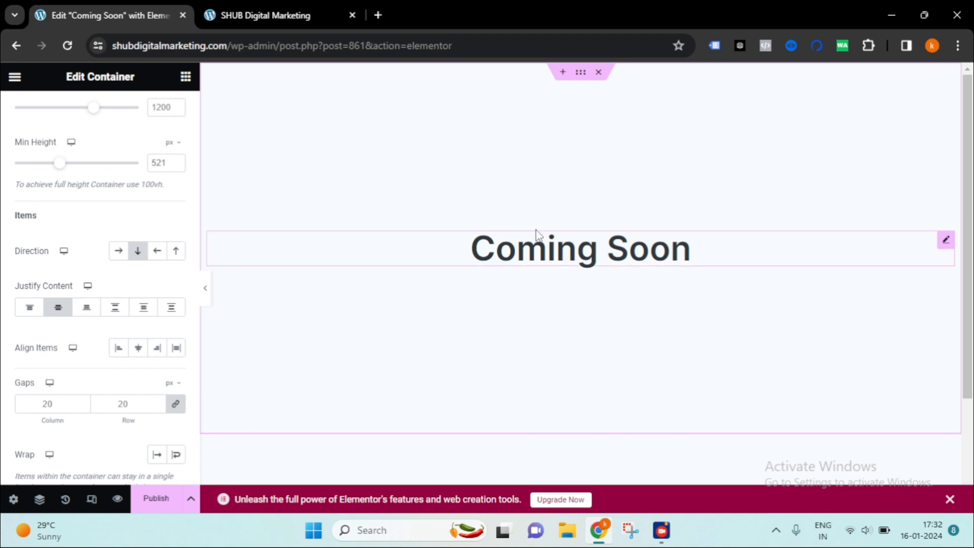
# Step: Search the available widgets for a timer or countdown element
pyautogui.click(186, 77)
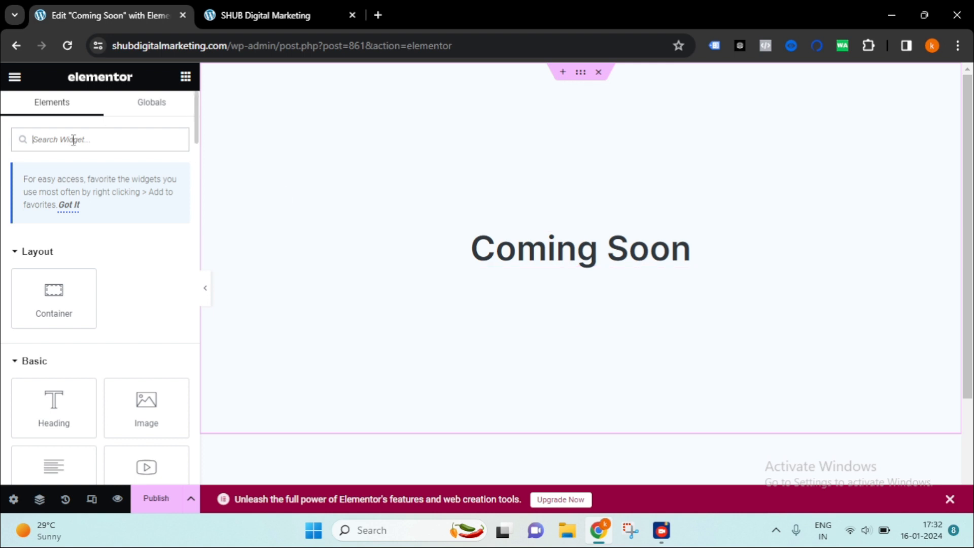
pyautogui.write('timer')
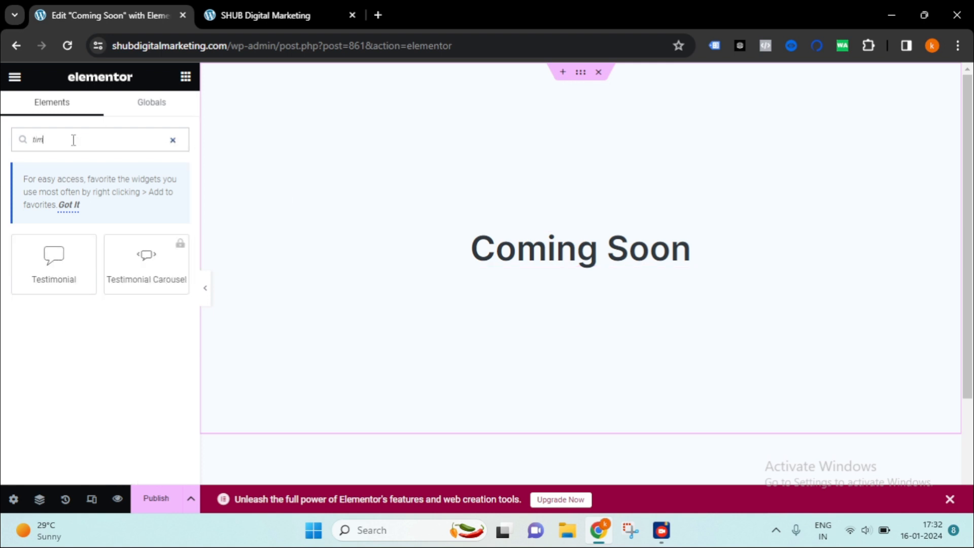
pyautogui.press('BackSpace')
pyautogui.press('BackSpace')
pyautogui.press('BackSpace')
pyautogui.press('BackSpace')
pyautogui.press('BackSpace')
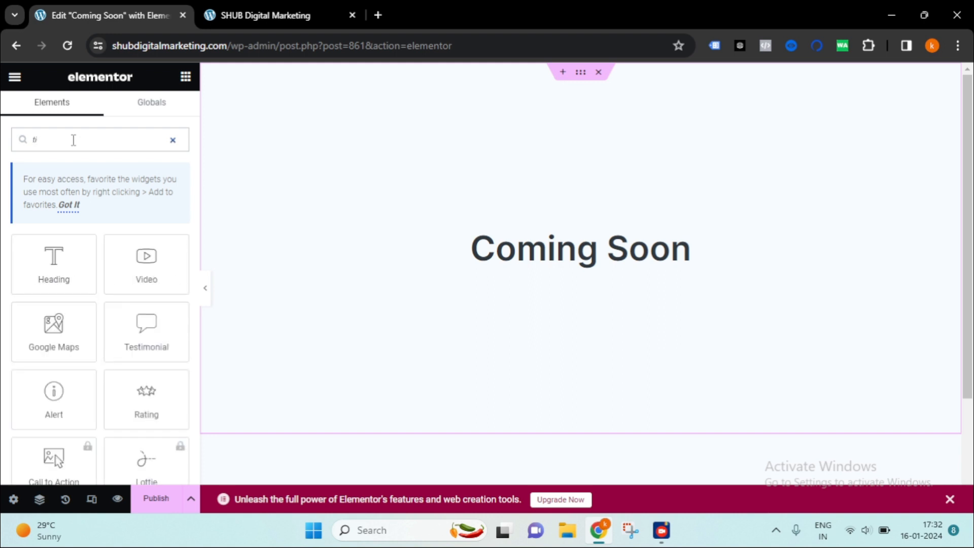
pyautogui.write('d')
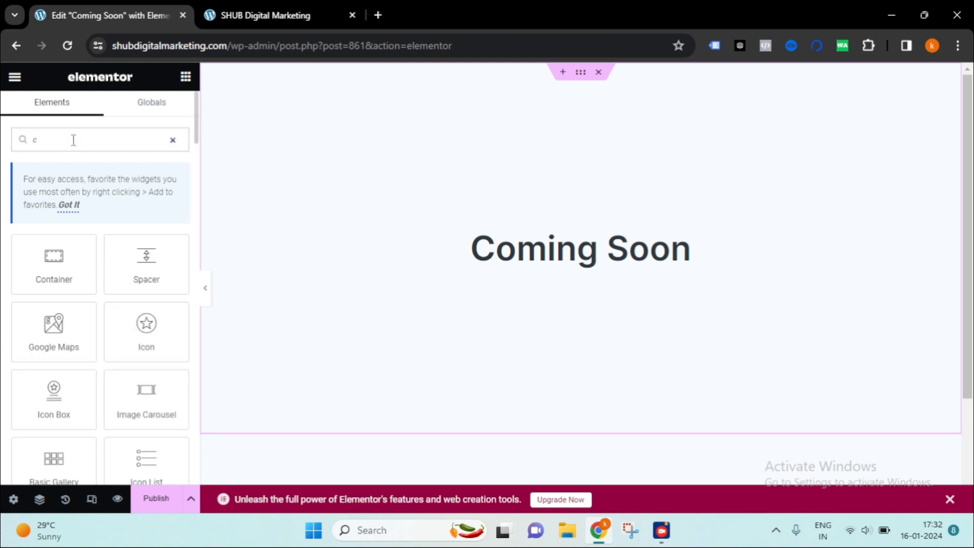
pyautogui.write('ou')
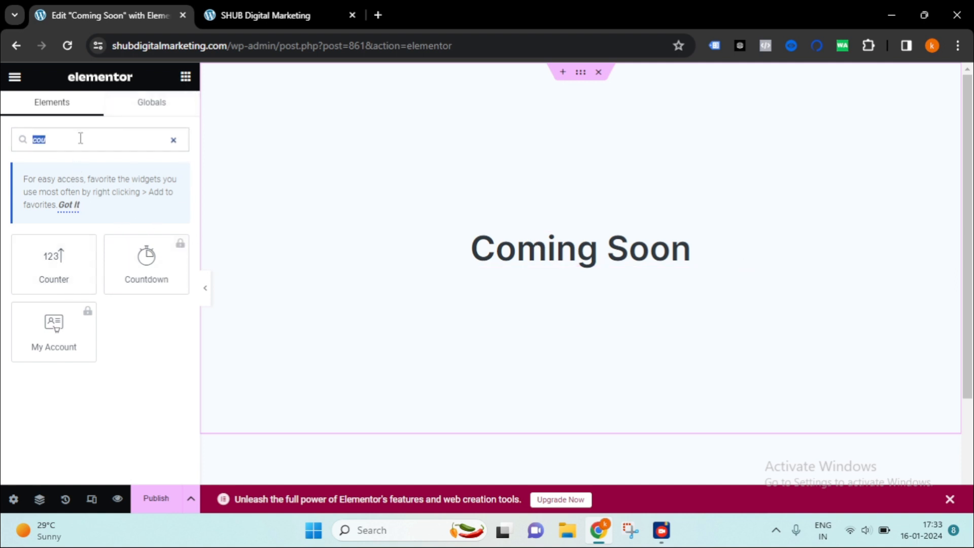
# Step: Add an Icon widget above the Coming Soon heading and replace its star with the solid Smile icon from the library
pyautogui.write('ico')
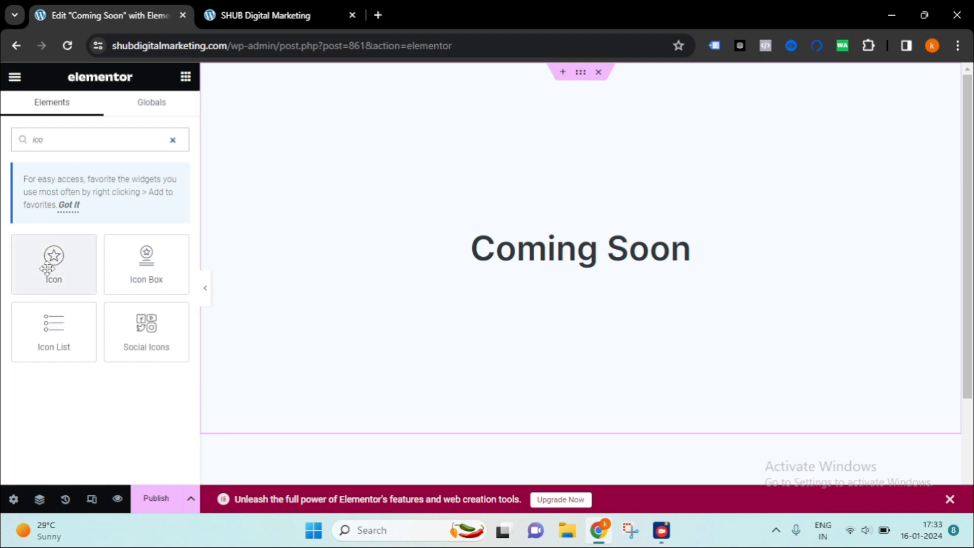
pyautogui.moveTo(47, 269); pyautogui.dragTo(585, 236)
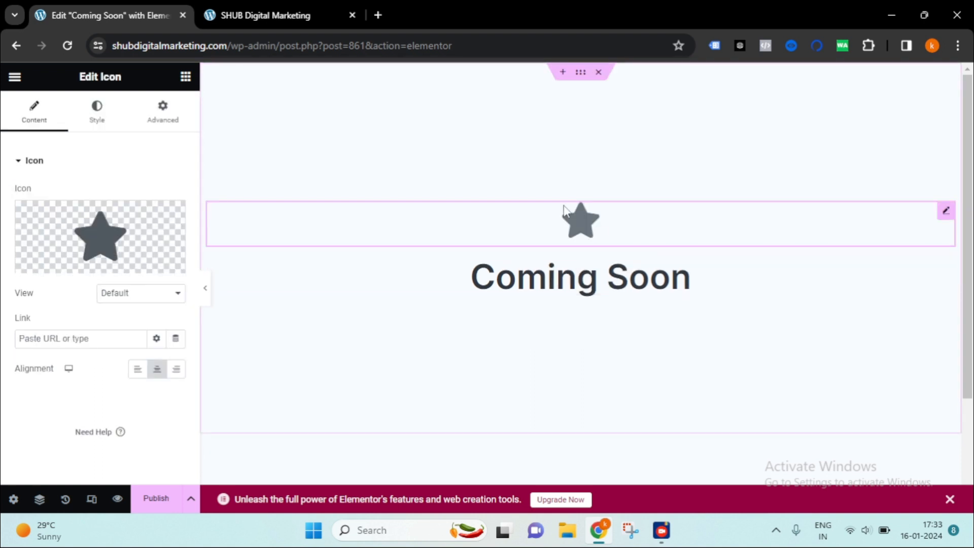
pyautogui.click(63, 263)
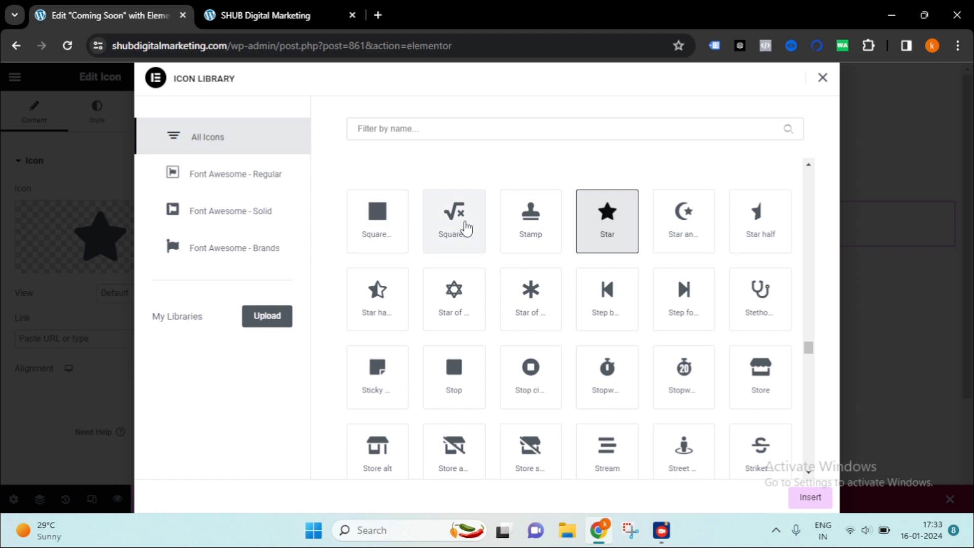
pyautogui.click(488, 129)
pyautogui.write('sm')
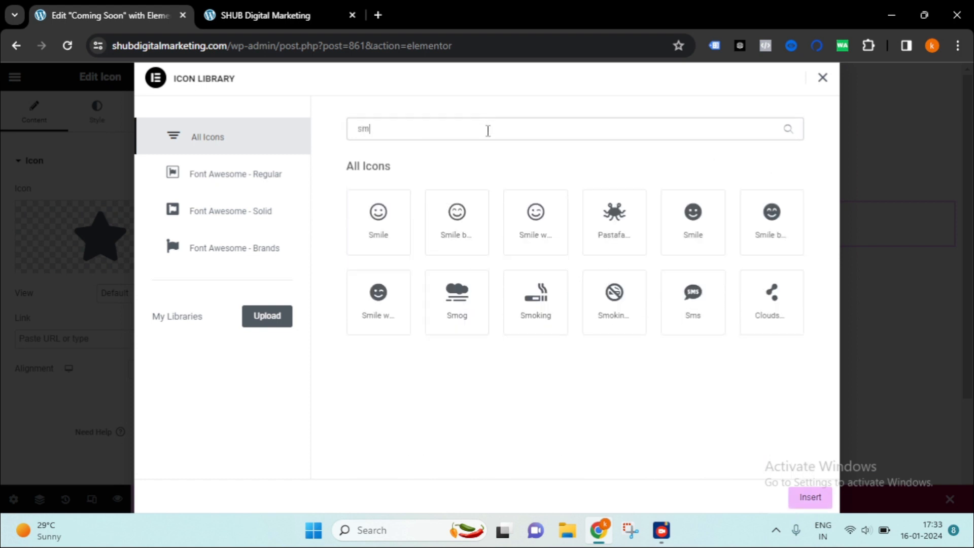
pyautogui.click(378, 213)
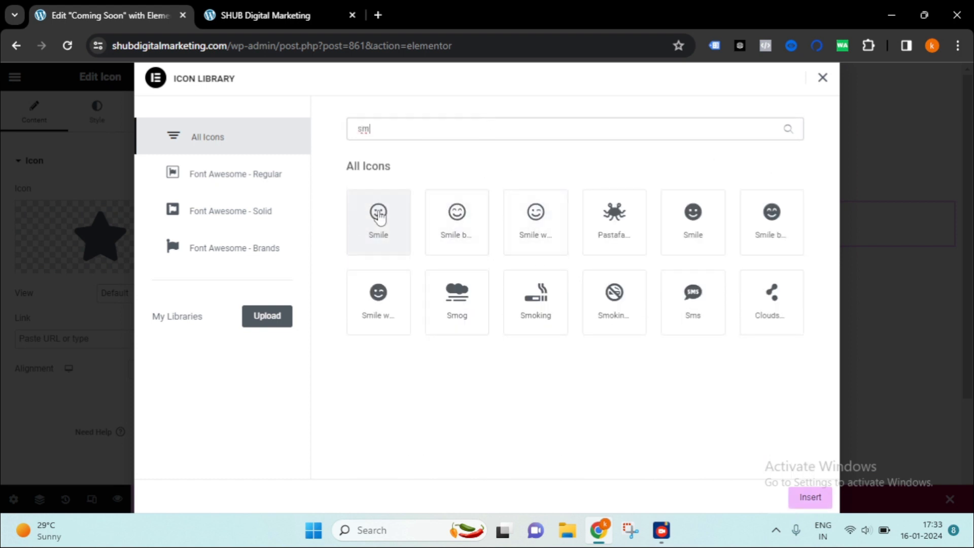
pyautogui.click(693, 218)
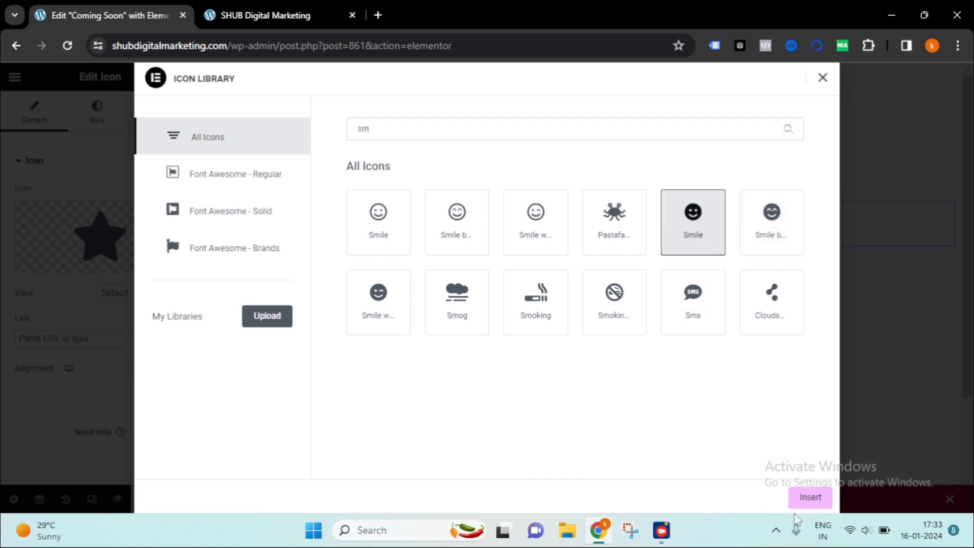
pyautogui.click(809, 498)
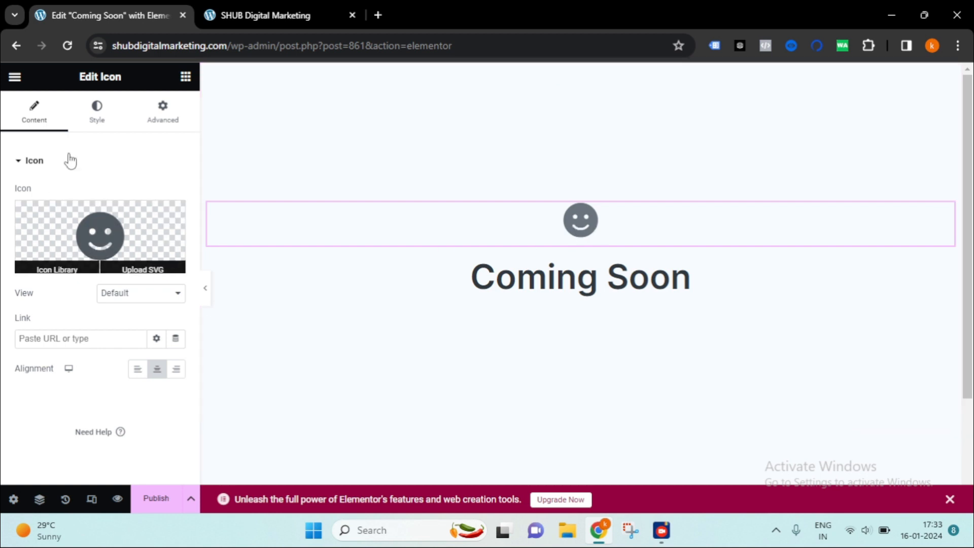
# Step: Set the smile icon's primary color to orange #FFA301 and its size to about 114 px
pyautogui.click(96, 113)
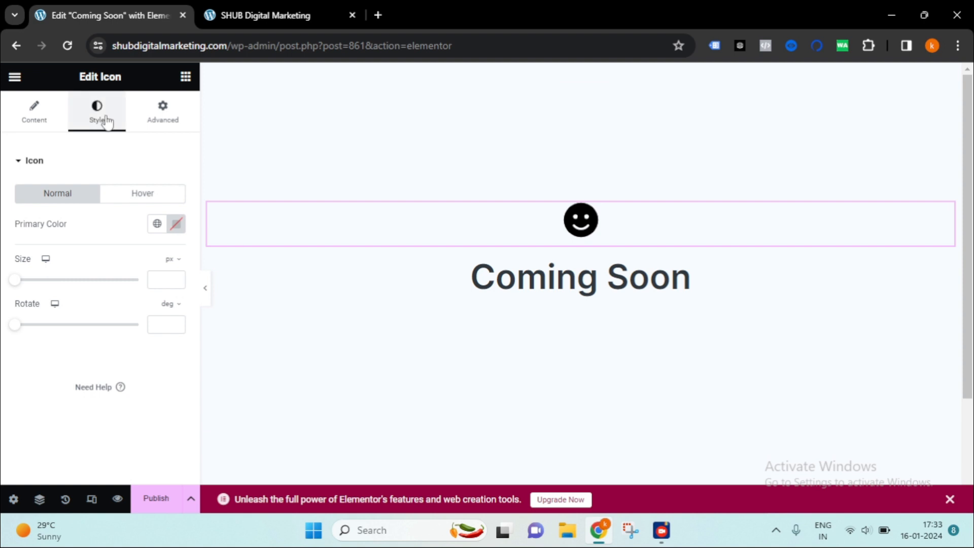
pyautogui.click(176, 224)
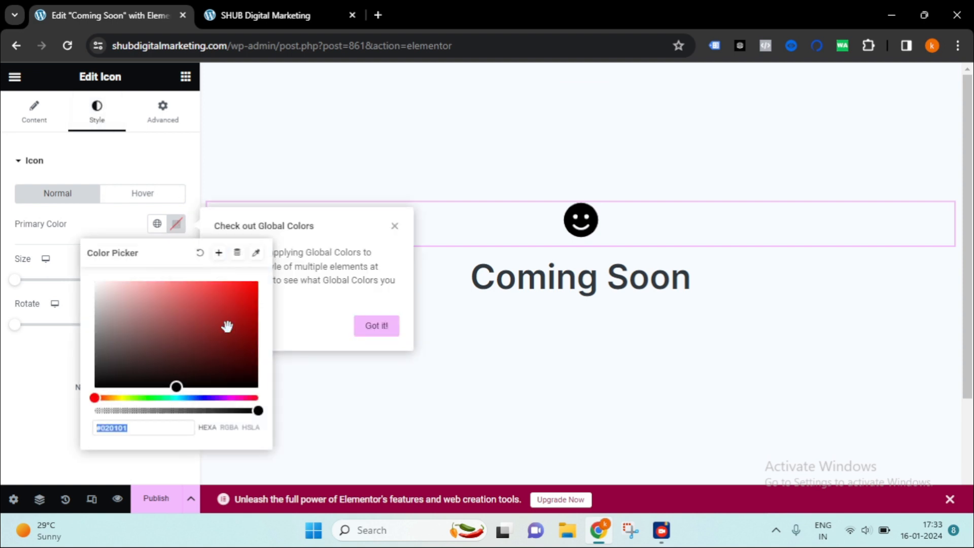
pyautogui.moveTo(127, 398); pyautogui.dragTo(115, 398)
pyautogui.moveTo(256, 311); pyautogui.dragTo(257, 281)
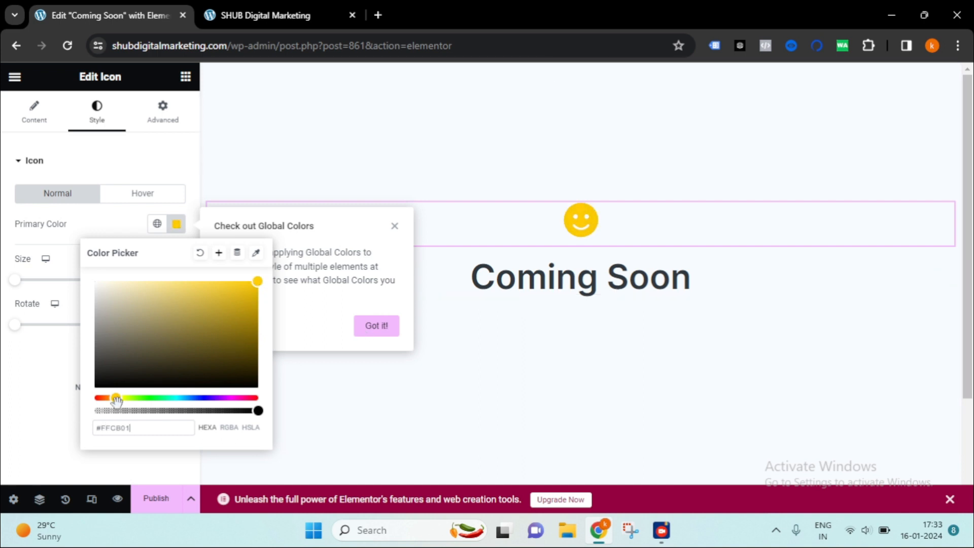
pyautogui.moveTo(115, 398); pyautogui.dragTo(111, 398)
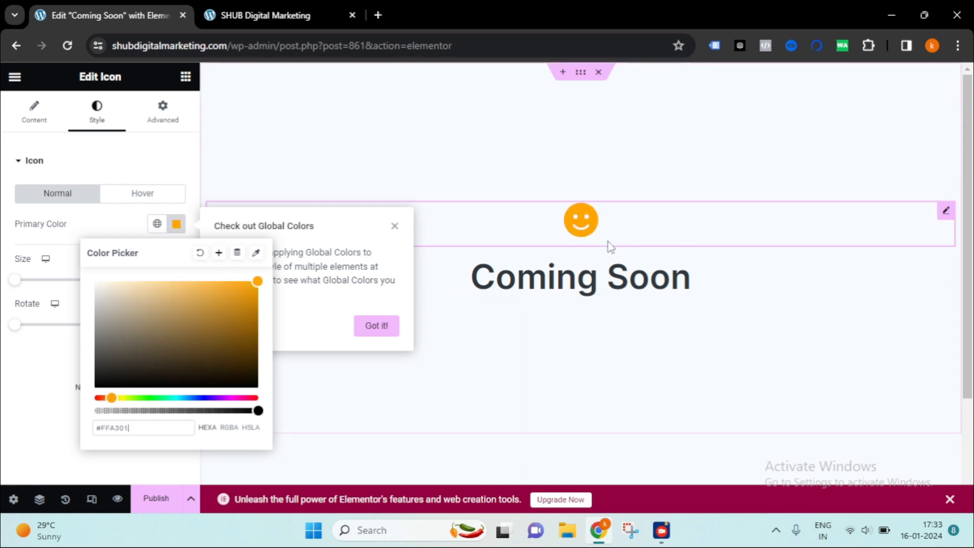
pyautogui.click(178, 158)
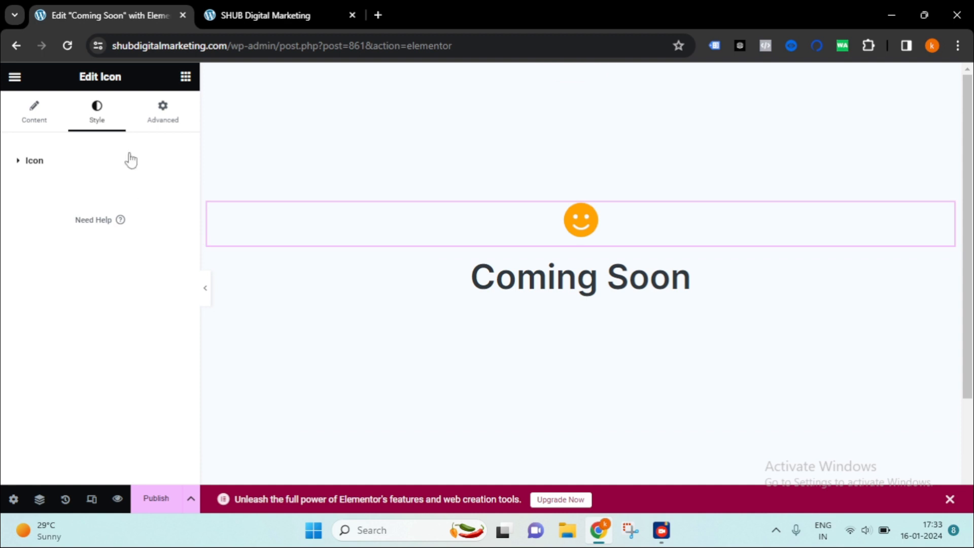
pyautogui.click(72, 166)
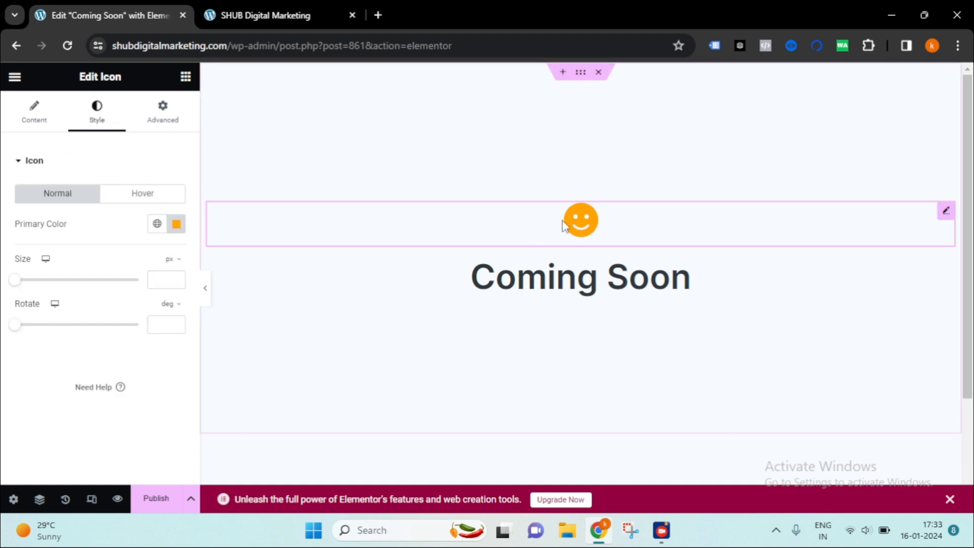
pyautogui.moveTo(15, 281); pyautogui.dragTo(62, 285)
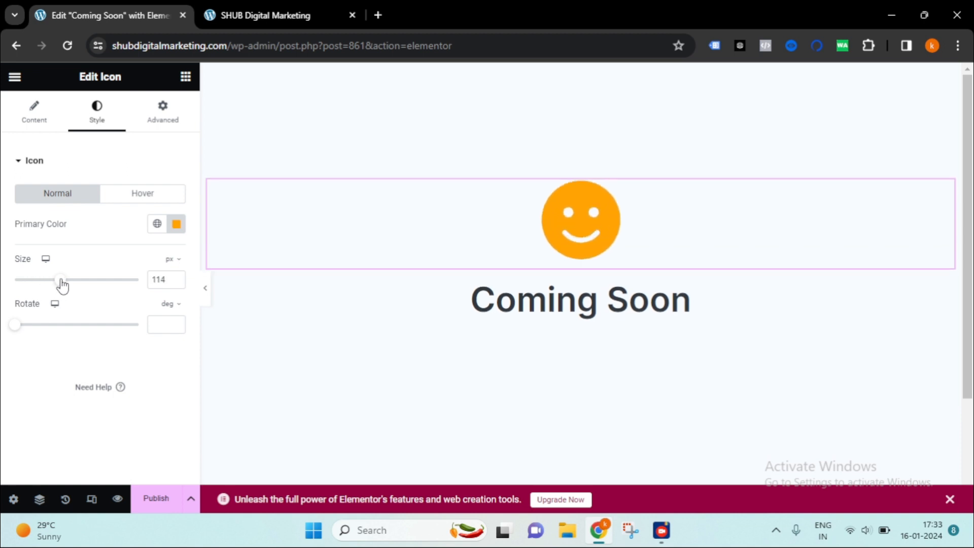
# Step: Give the smile icon a Bounce In Down entrance animation
pyautogui.click(171, 115)
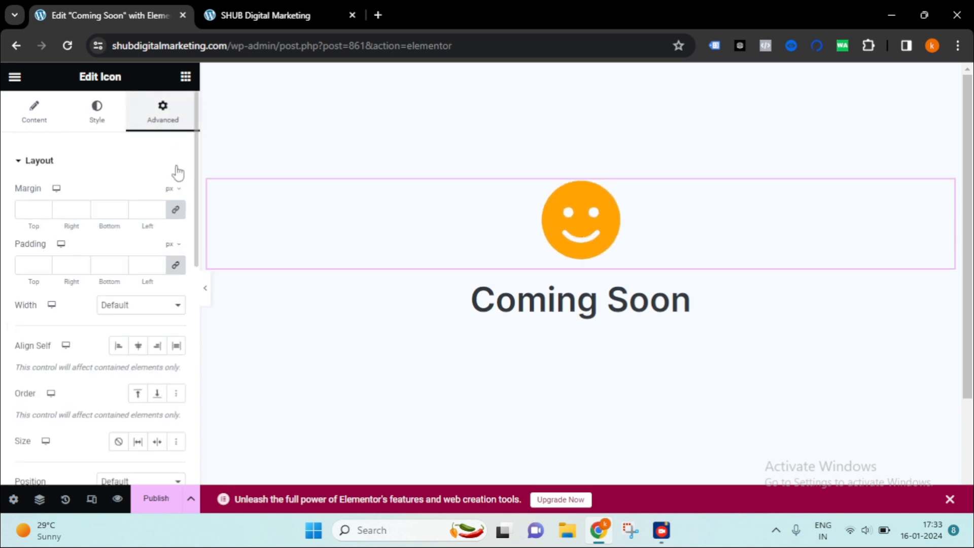
pyautogui.scroll(-5, 103, 335)
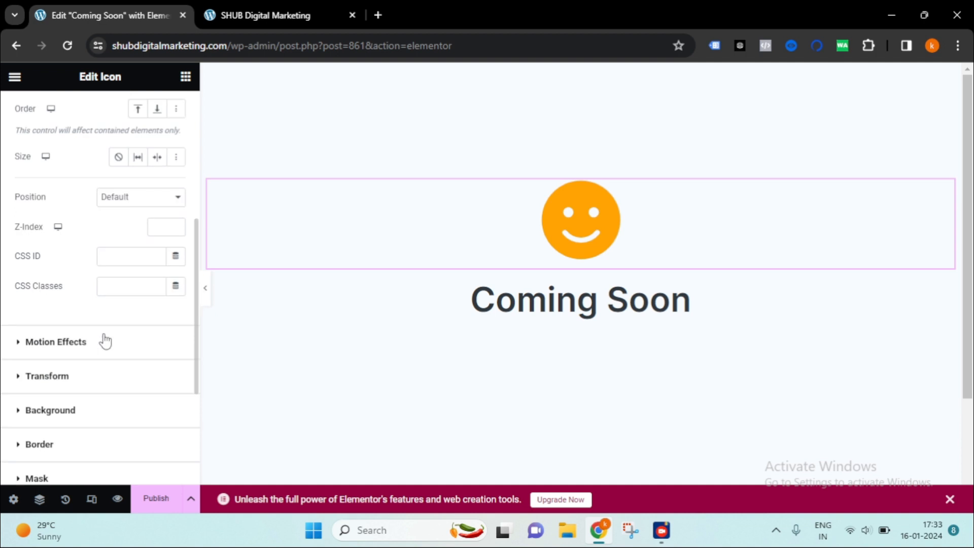
pyautogui.click(20, 349)
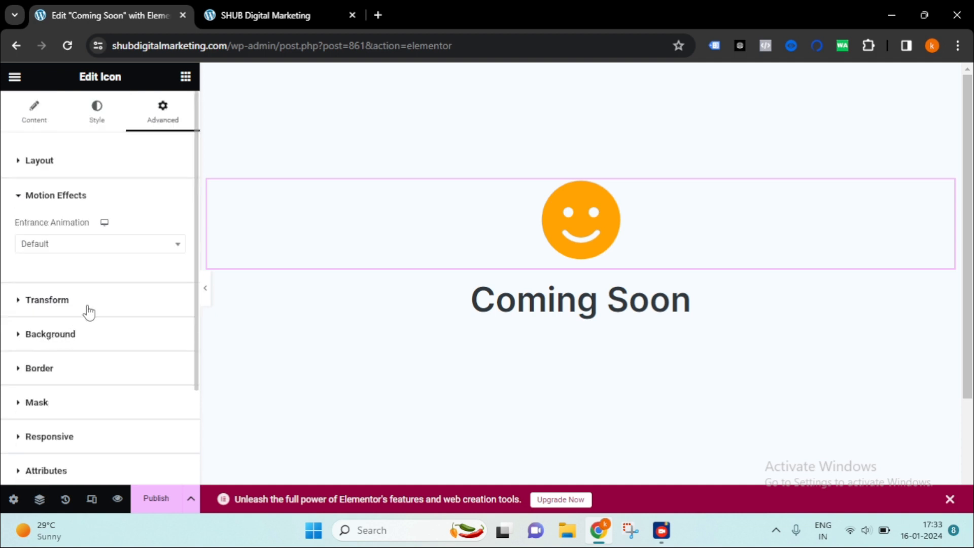
pyautogui.click(72, 248)
pyautogui.scroll(-5, 87, 317)
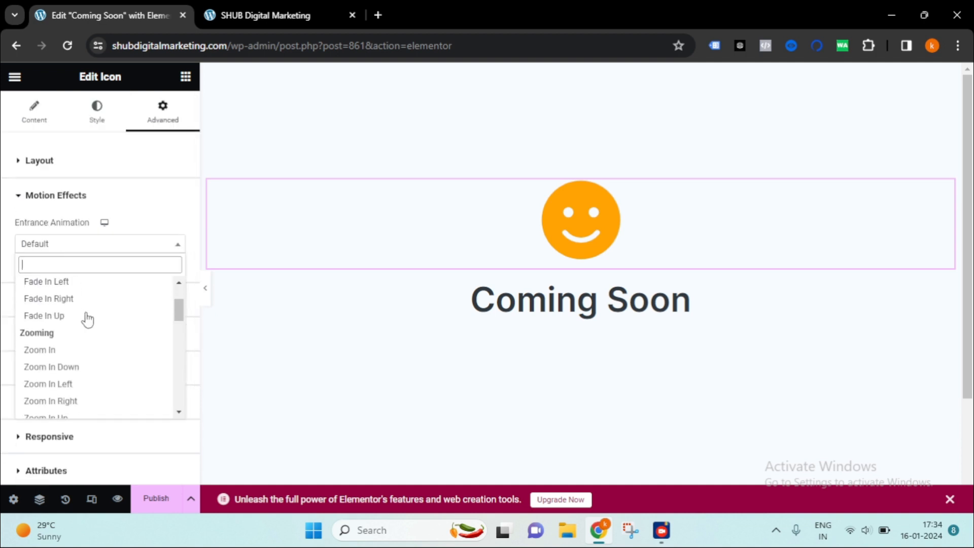
pyautogui.scroll(-2, 100, 329)
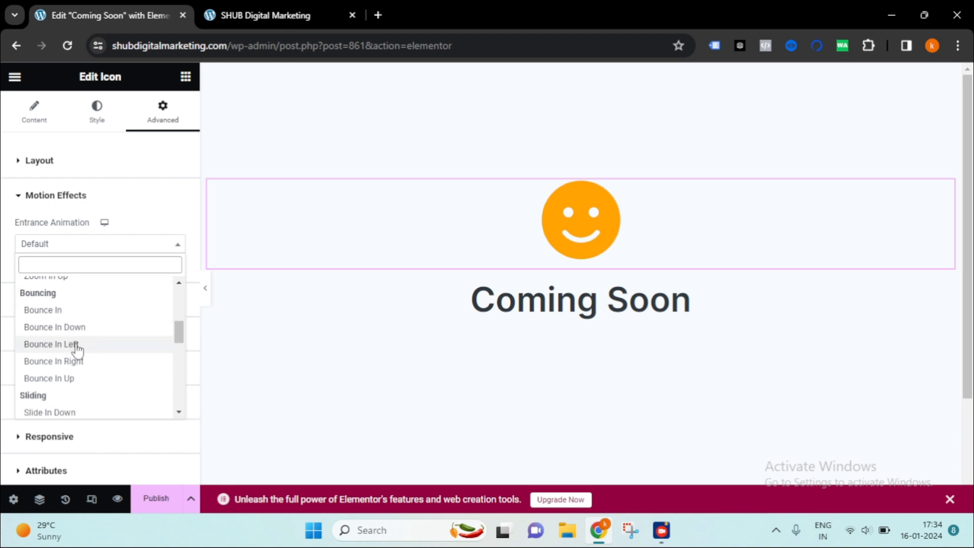
pyautogui.click(80, 328)
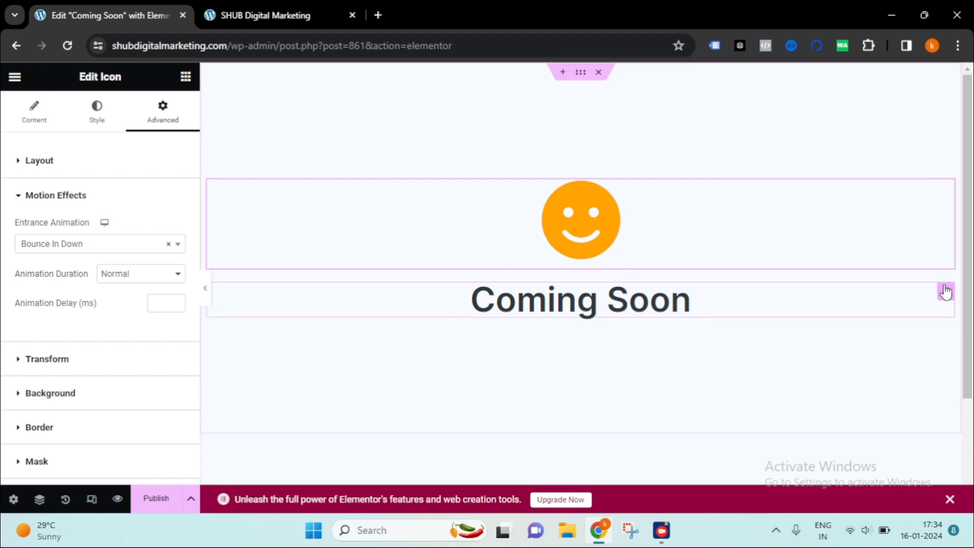
# Step: Set the Coming Soon heading's text color to red #FF0000
pyautogui.click(946, 292)
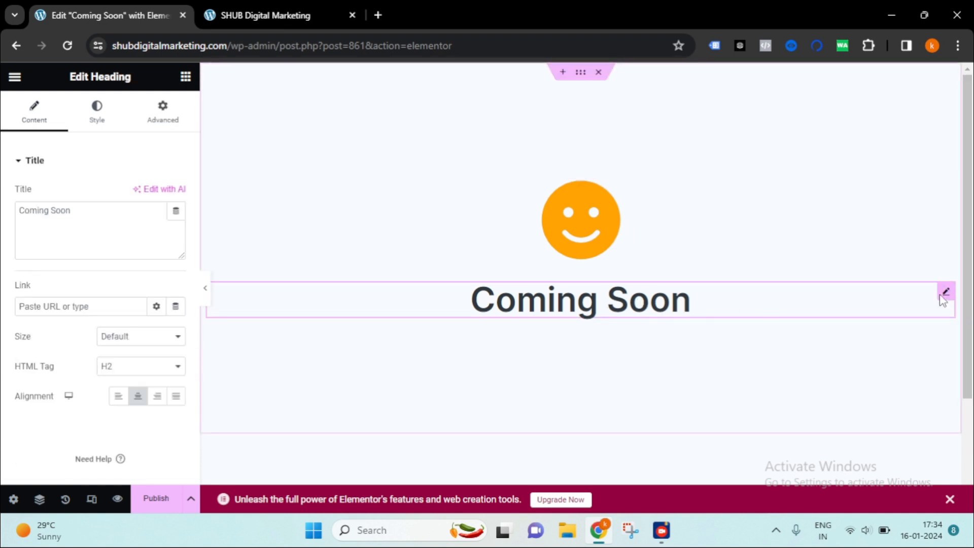
pyautogui.click(96, 121)
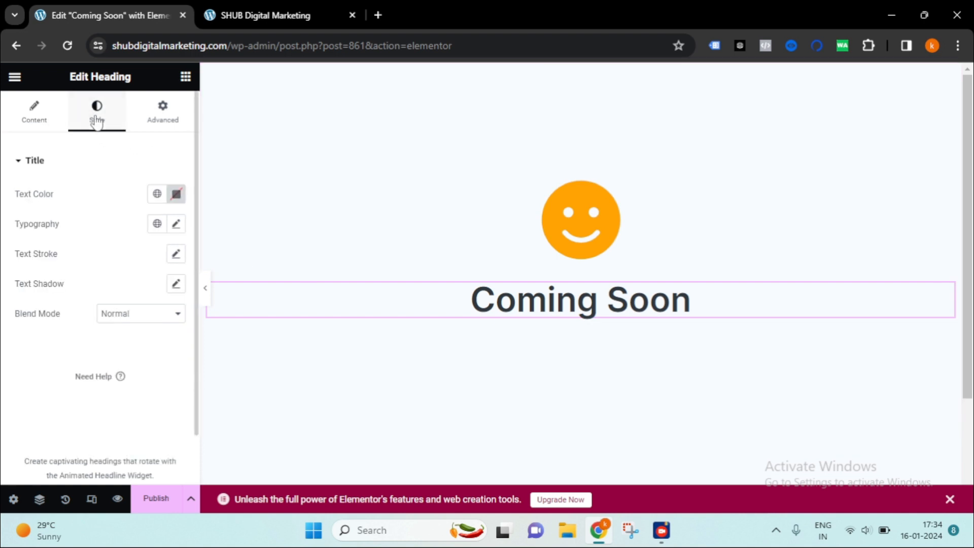
pyautogui.click(176, 194)
pyautogui.moveTo(206, 293); pyautogui.dragTo(261, 251)
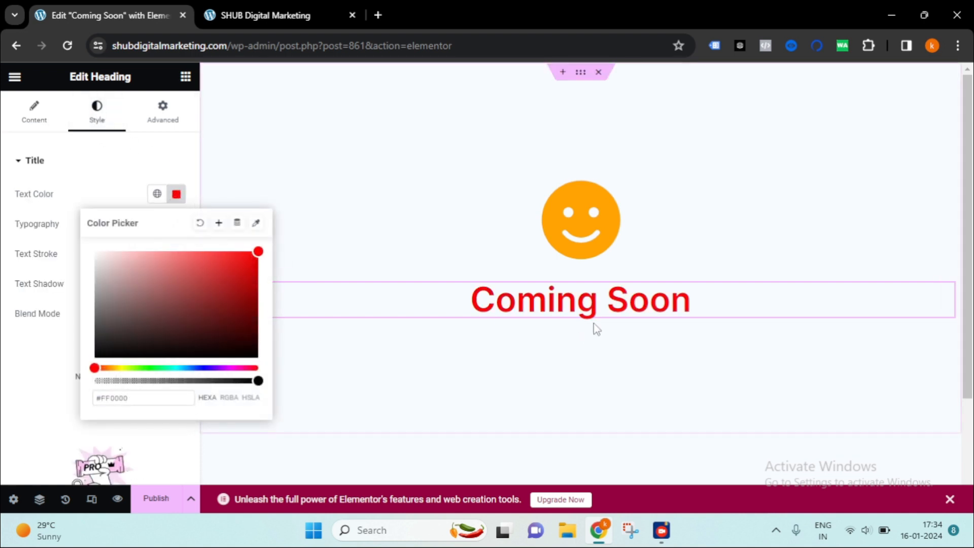
pyautogui.click(102, 165)
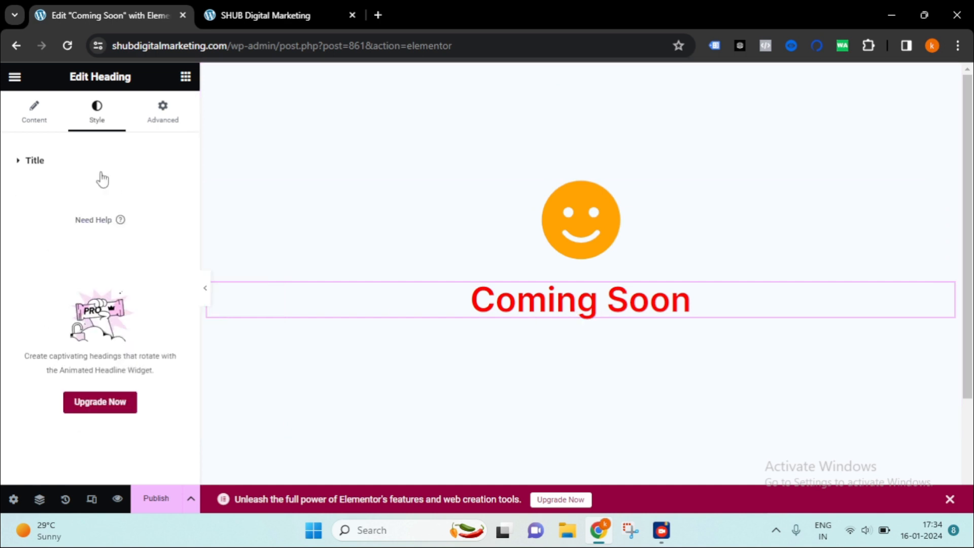
pyautogui.click(46, 170)
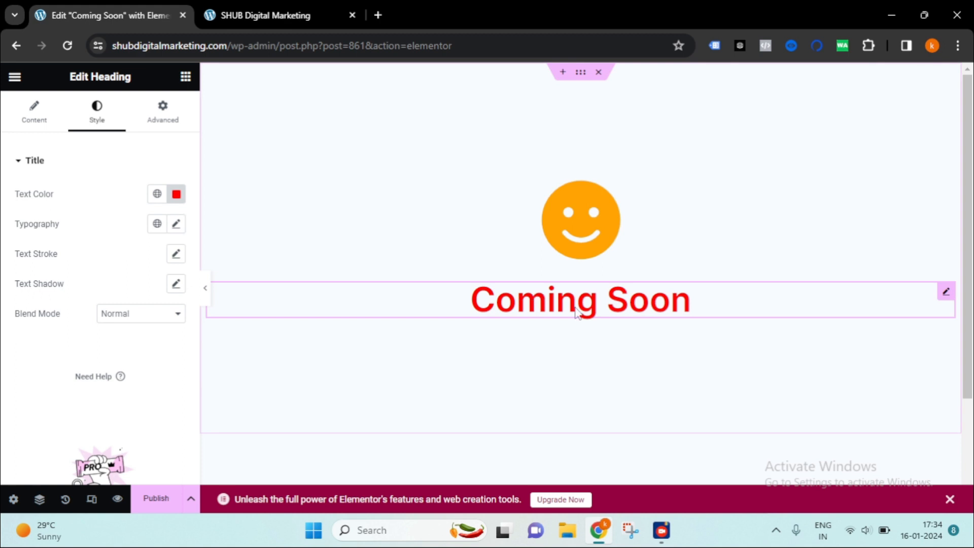
# Step: Set the Coming Soon heading's font size to about 45 px and its font family to Montserrat
pyautogui.click(176, 225)
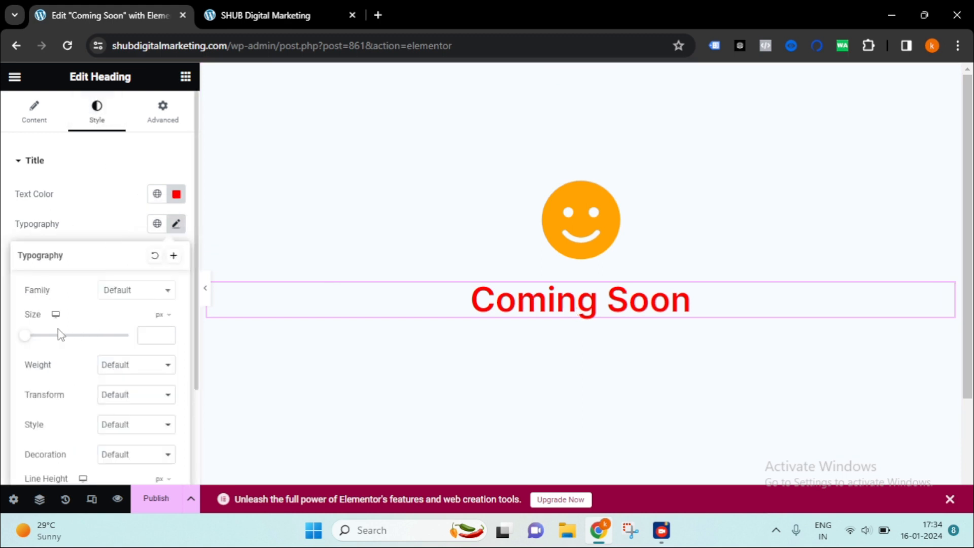
pyautogui.moveTo(27, 336); pyautogui.dragTo(51, 336)
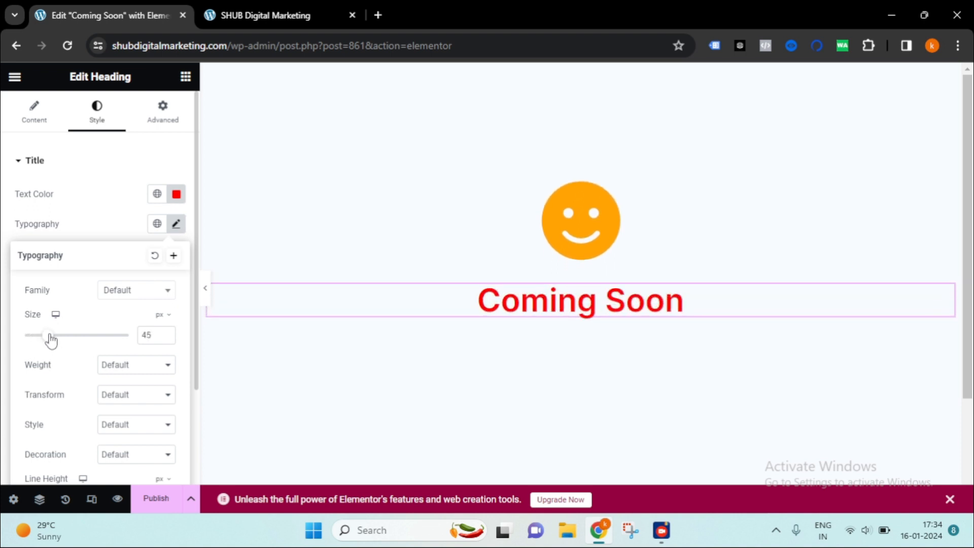
pyautogui.click(140, 292)
pyautogui.scroll(-3, 144, 378)
pyautogui.scroll(3, 143, 366)
pyautogui.write('mont')
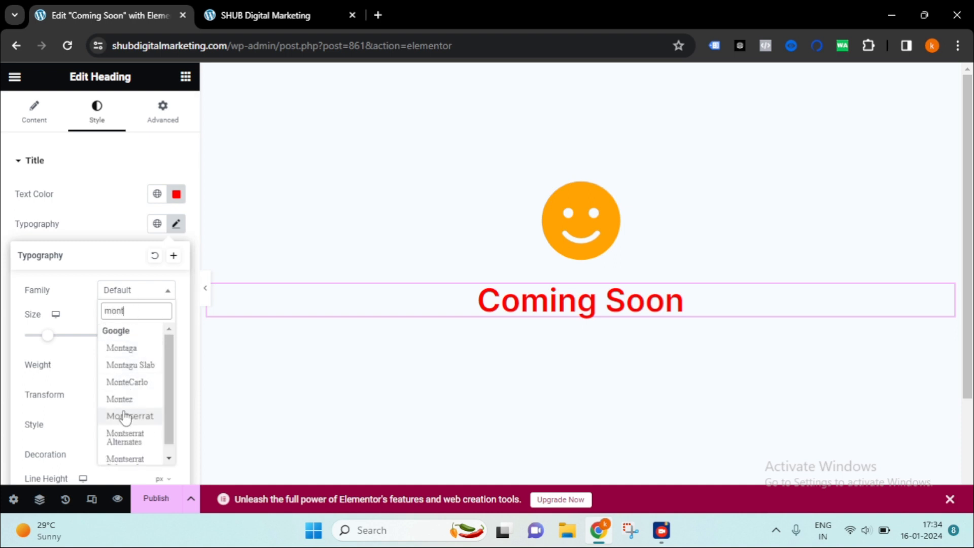
pyautogui.click(129, 416)
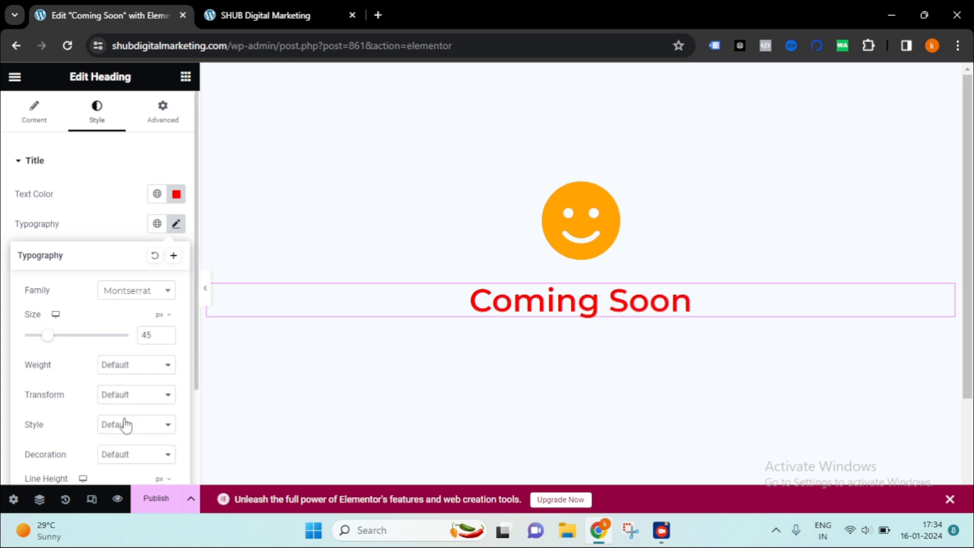
# Step: Set the Coming Soon heading's font weight to Bold
pyautogui.scroll(-1, 152, 365)
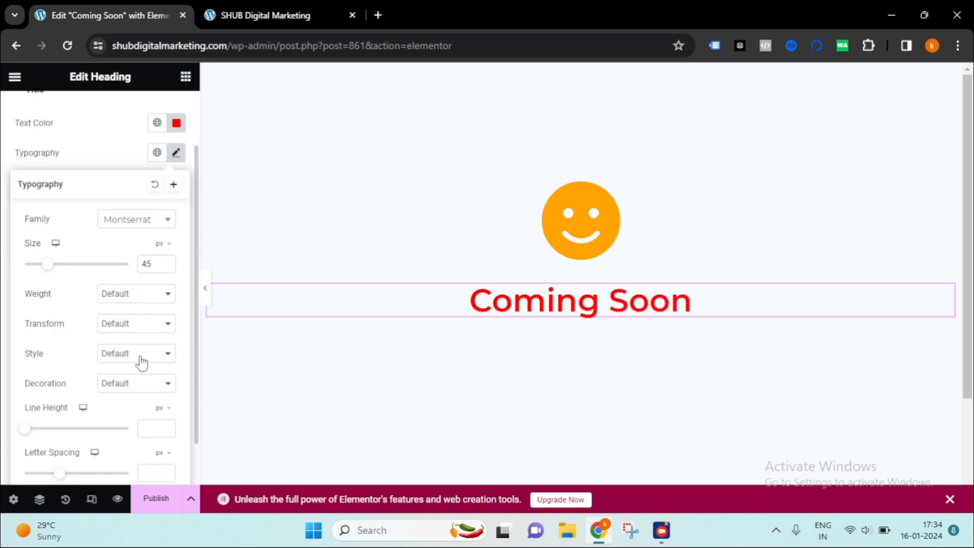
pyautogui.click(147, 324)
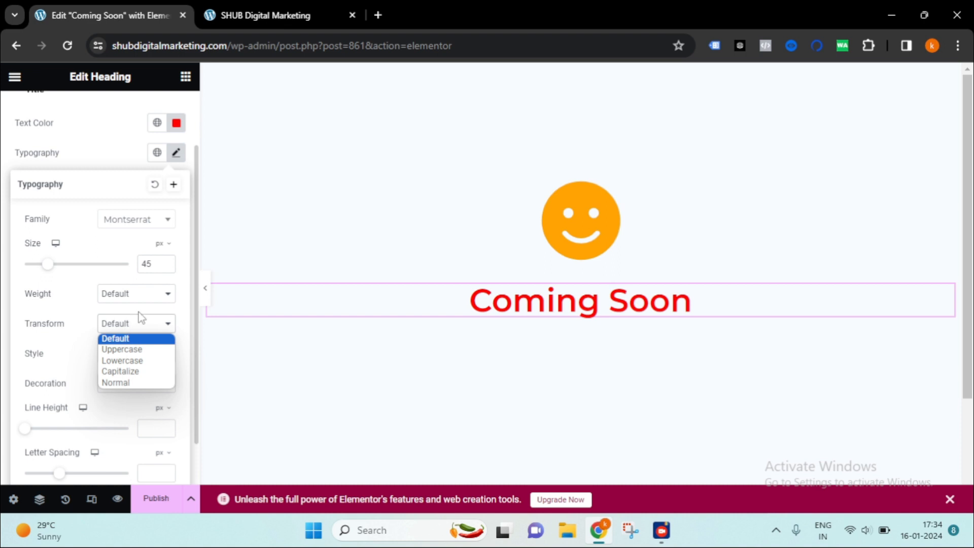
pyautogui.click(145, 294)
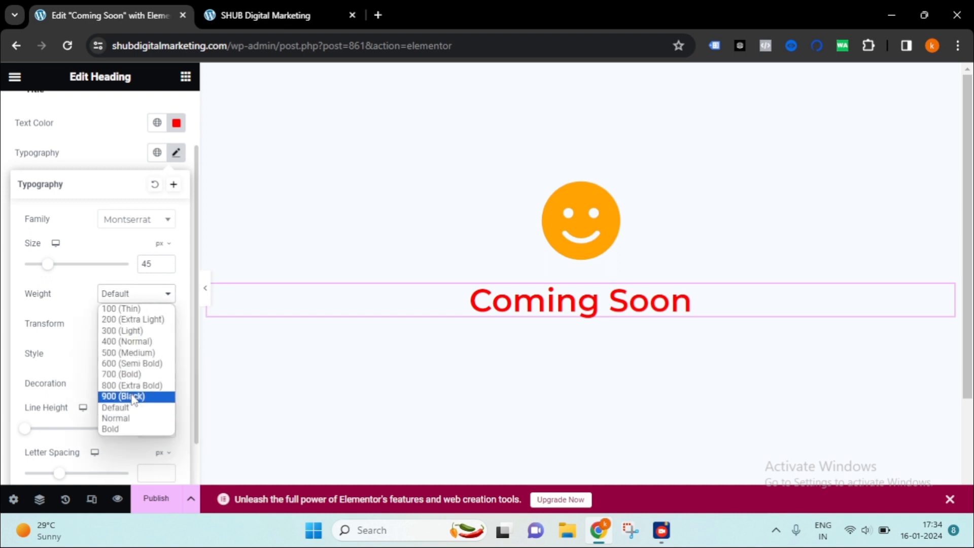
pyautogui.click(131, 428)
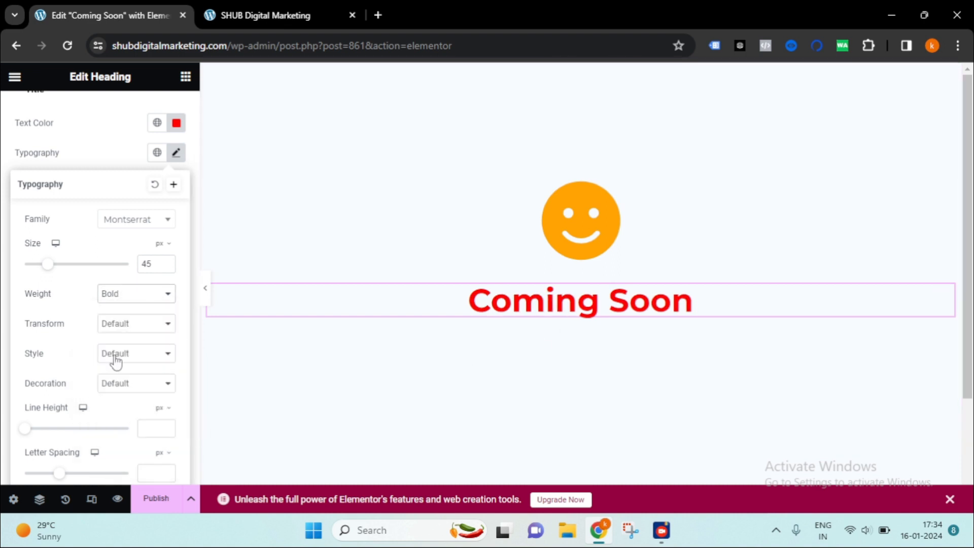
pyautogui.scroll(-1, 139, 355)
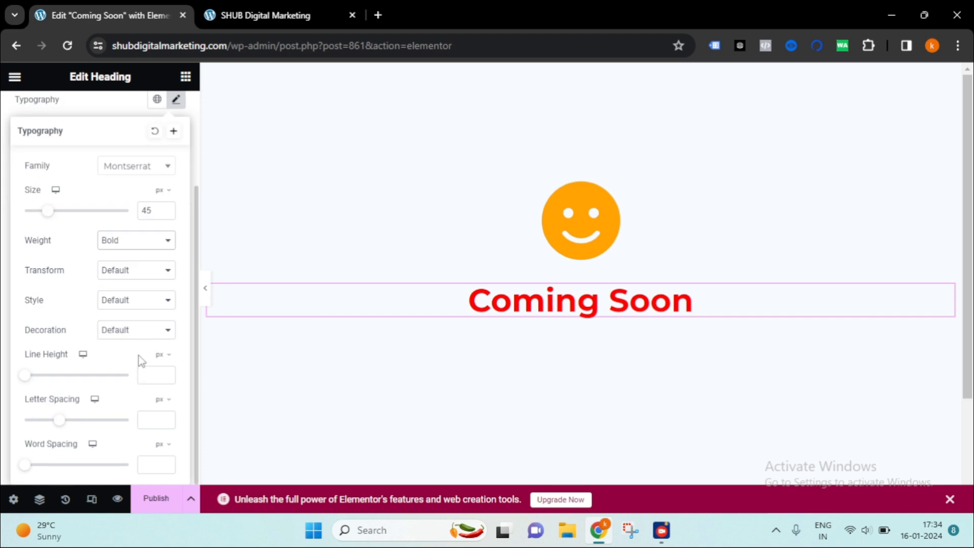
pyautogui.scroll(2, 138, 355)
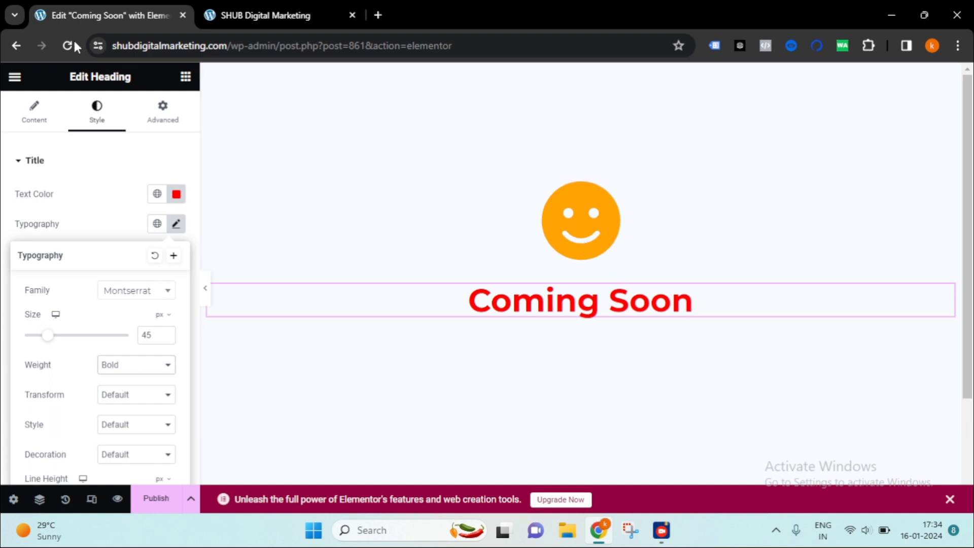
# Step: Give the Coming Soon heading a Bounce In Up entrance animation
pyautogui.click(169, 123)
pyautogui.scroll(-5, 37, 332)
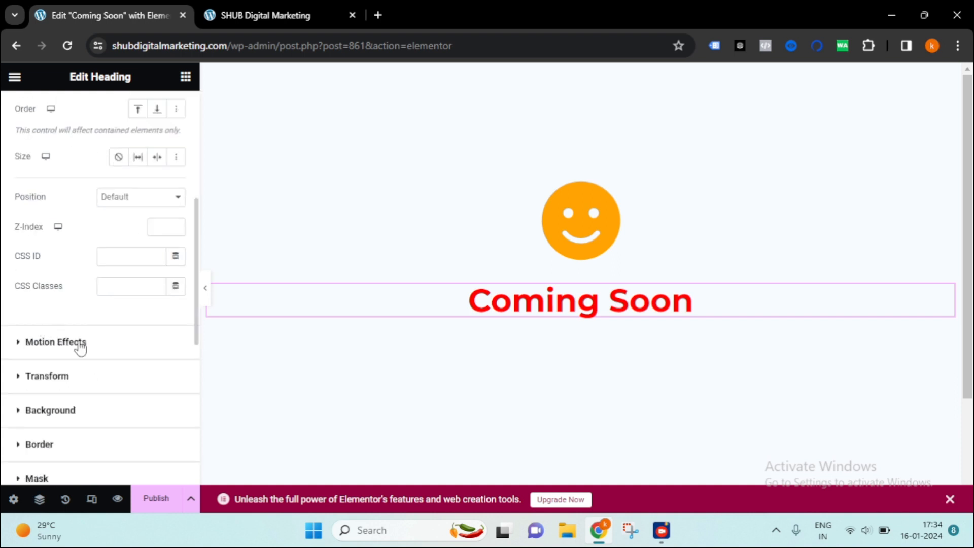
pyautogui.click(18, 343)
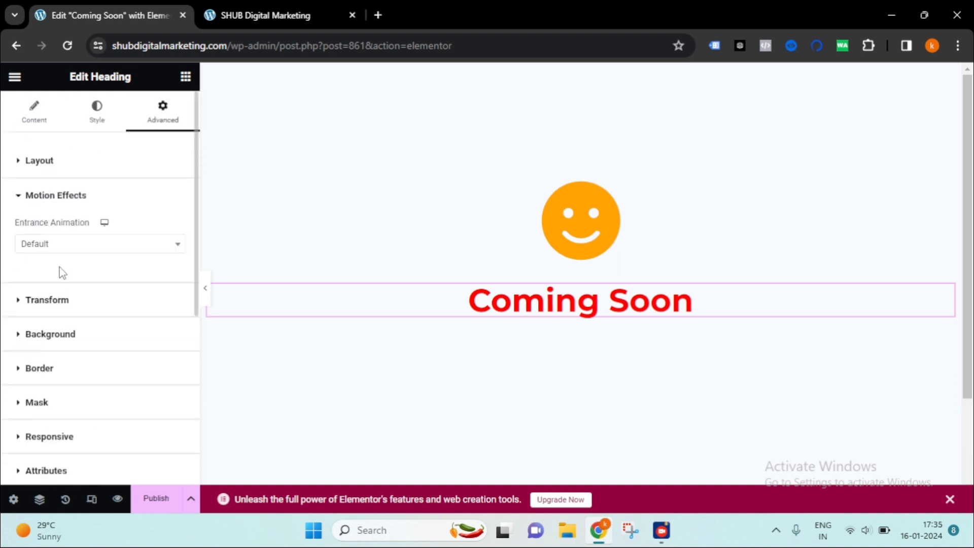
pyautogui.click(79, 248)
pyautogui.scroll(-5, 83, 358)
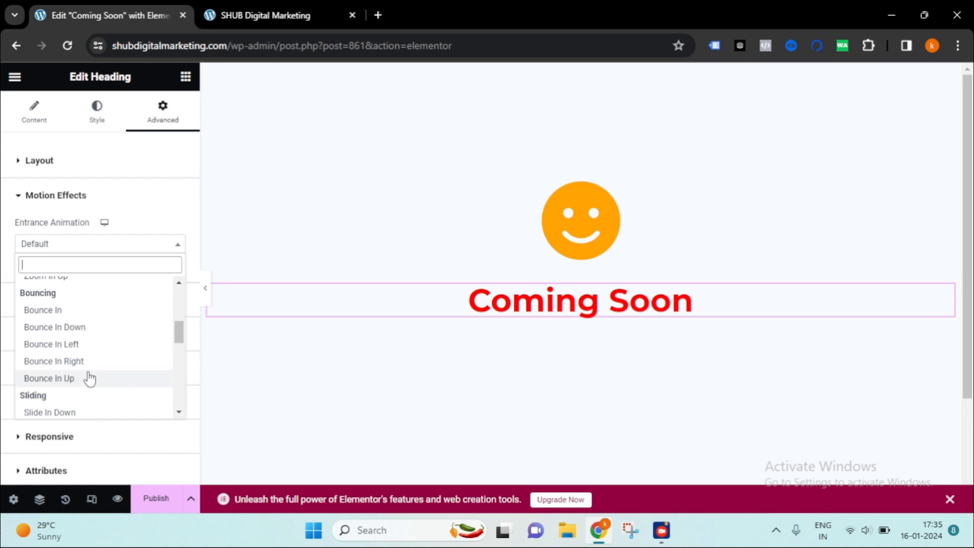
pyautogui.click(90, 378)
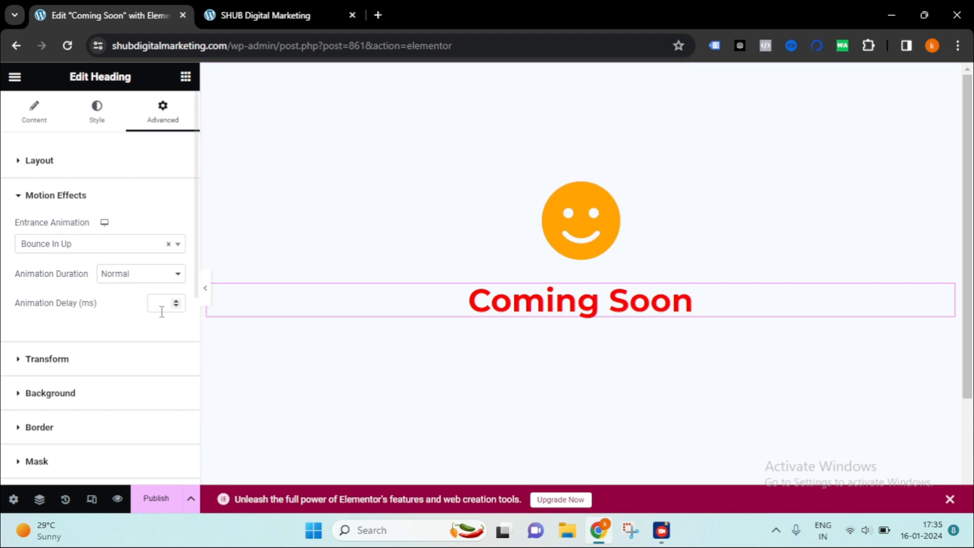
# Step: Preview the page at full width without the editing controls and dismiss the Elementor upgrade banner
pyautogui.click(205, 294)
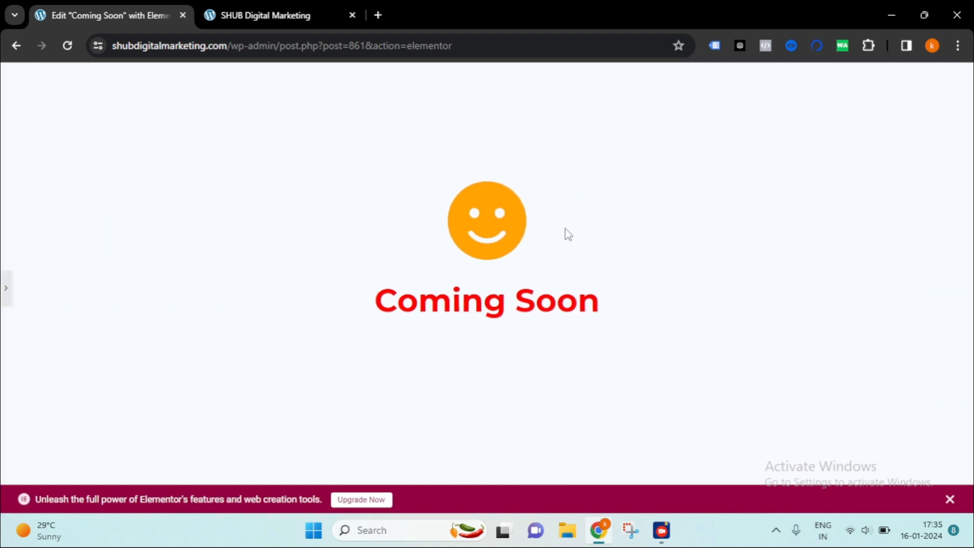
pyautogui.click(950, 503)
pyautogui.click(10, 291)
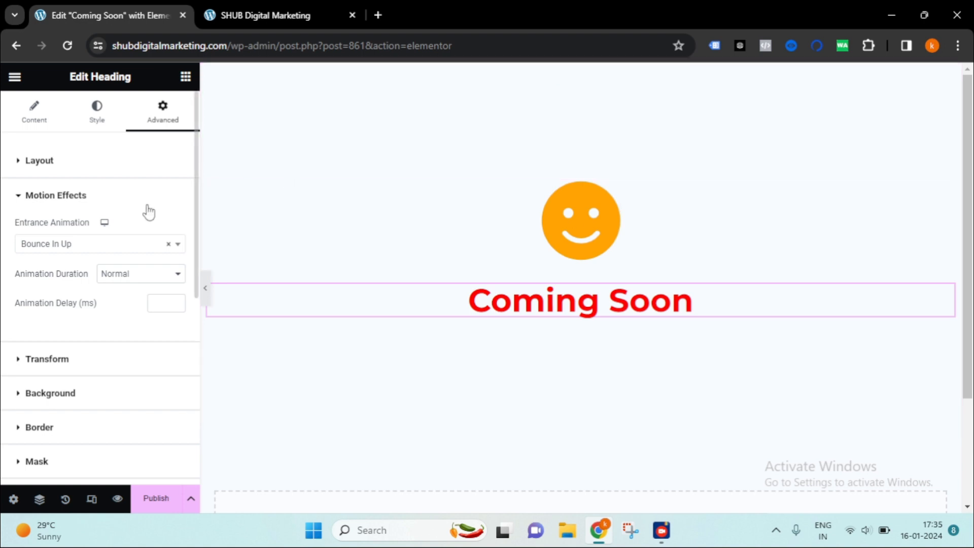
# Step: Check the page's responsive layout in the mobile portrait, tablet and desktop views, and return to normal editing
pyautogui.click(92, 500)
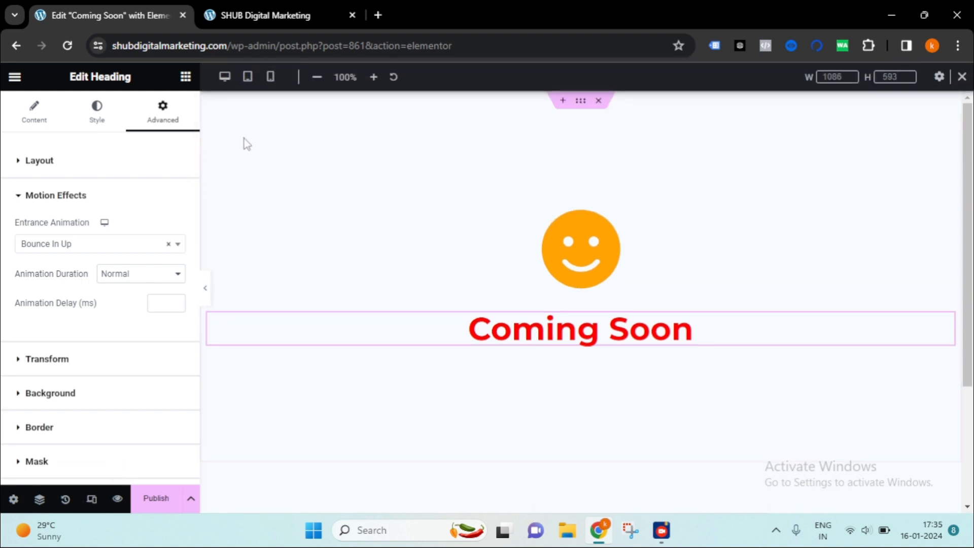
pyautogui.click(272, 78)
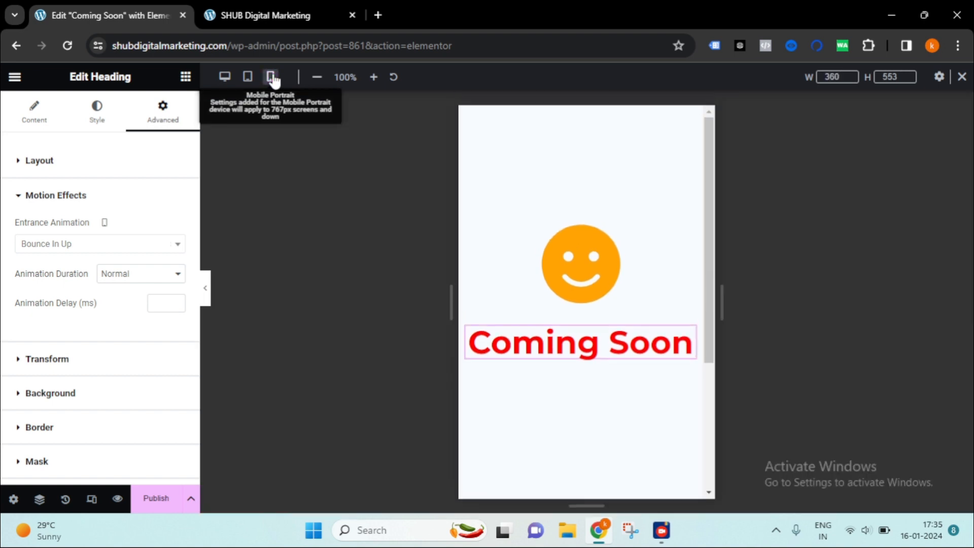
pyautogui.scroll(-4, 689, 305)
pyautogui.scroll(4, 690, 308)
pyautogui.scroll(-4, 689, 308)
pyautogui.scroll(4, 690, 308)
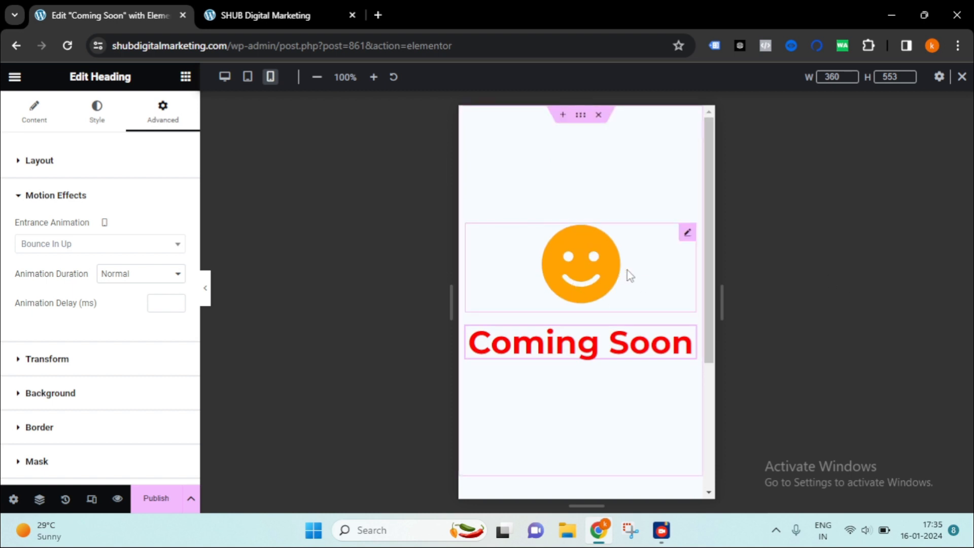
pyautogui.click(248, 76)
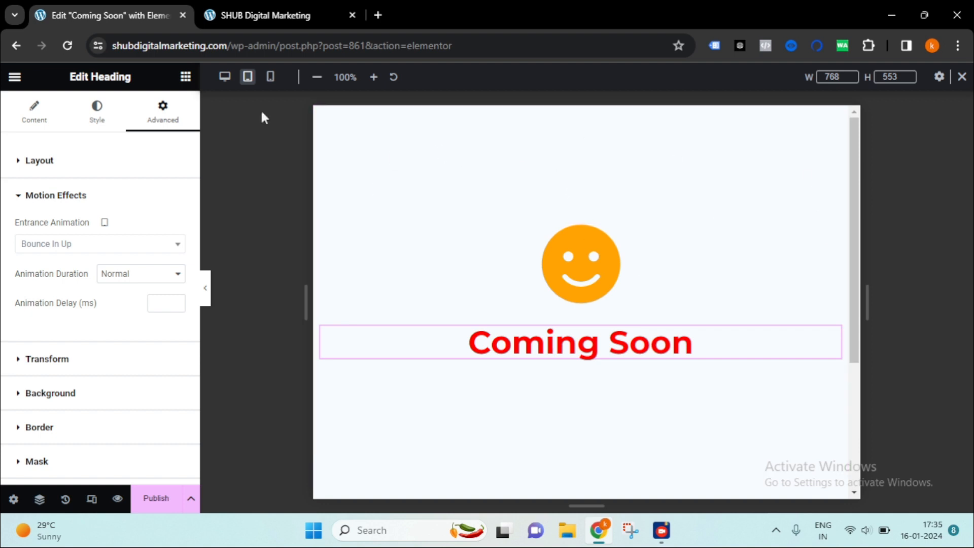
pyautogui.click(224, 77)
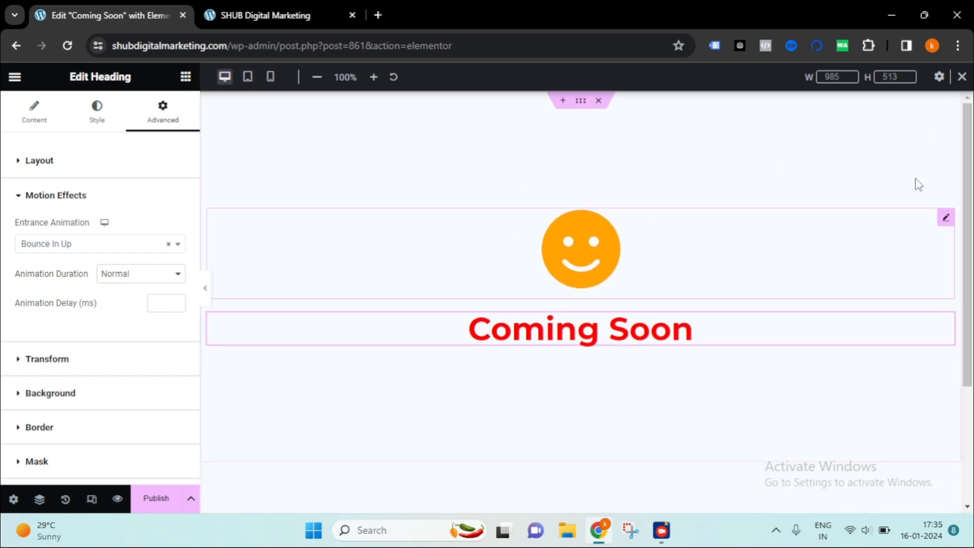
pyautogui.click(962, 77)
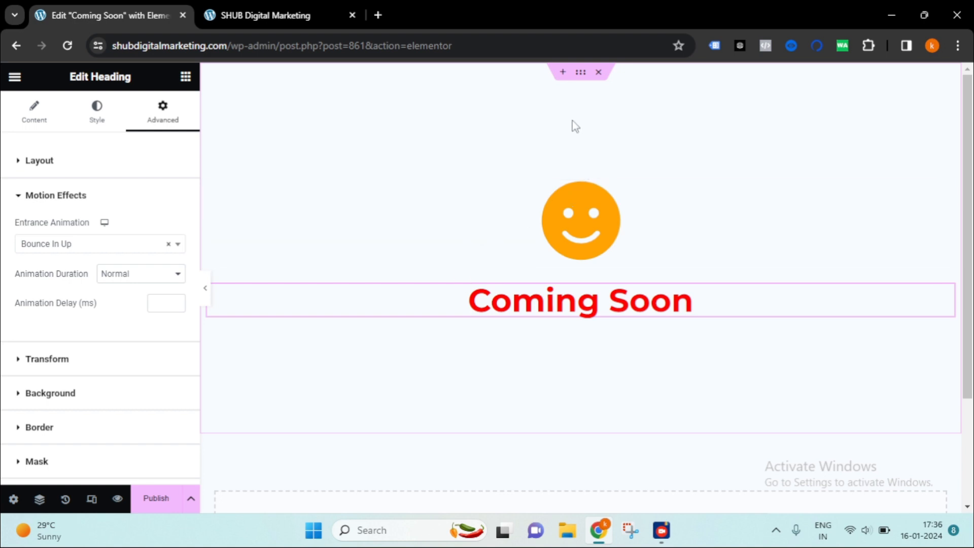
# Step: Give the page body a gradient background with blue #0486FF as its first color
pyautogui.click(580, 73)
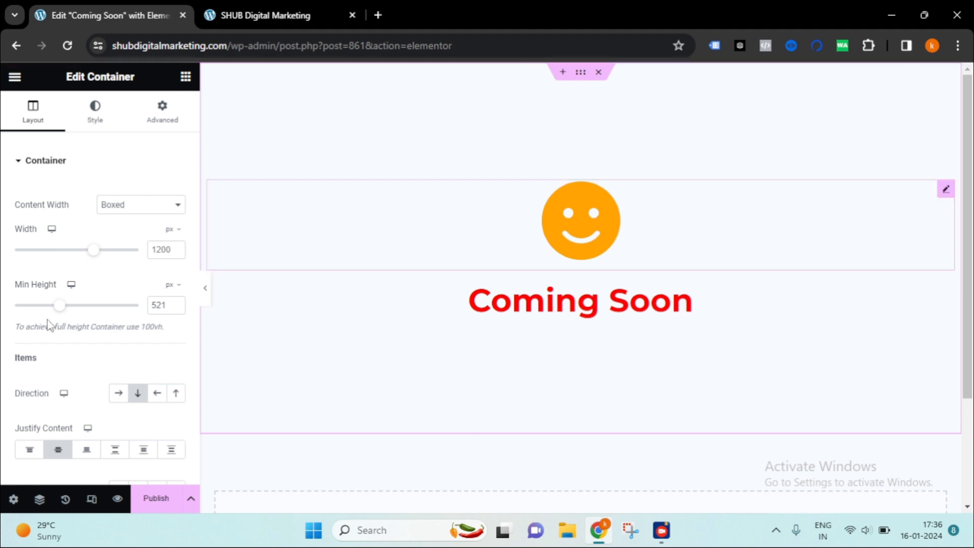
pyautogui.click(14, 499)
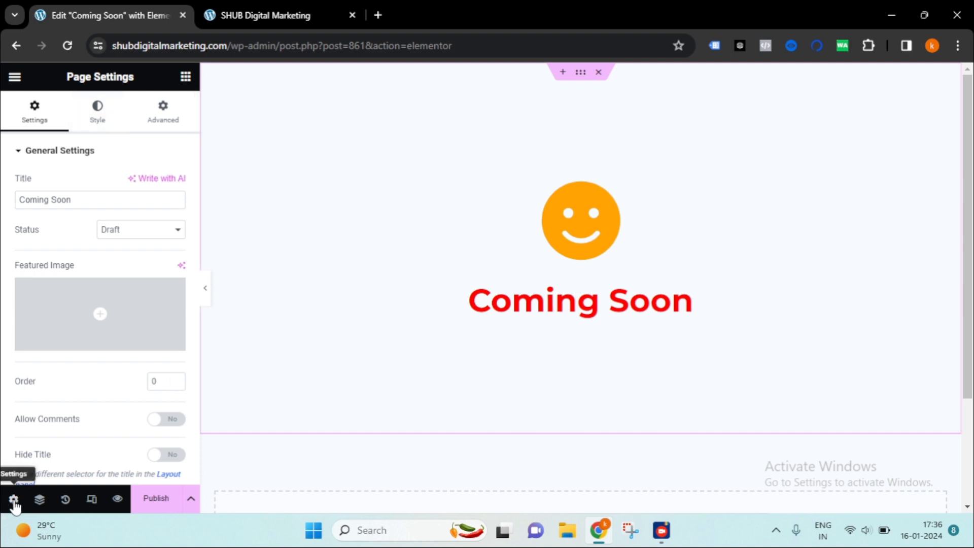
pyautogui.click(113, 121)
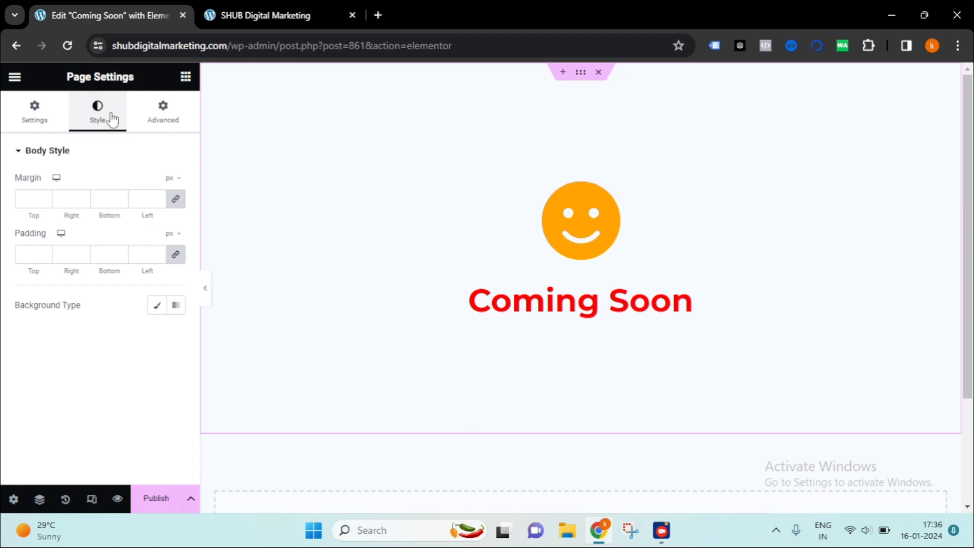
pyautogui.click(157, 305)
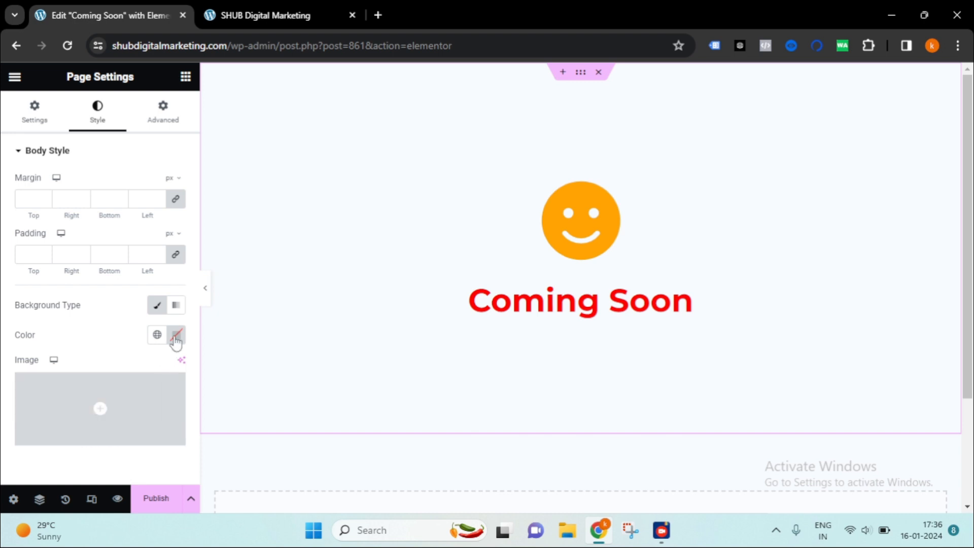
pyautogui.click(177, 306)
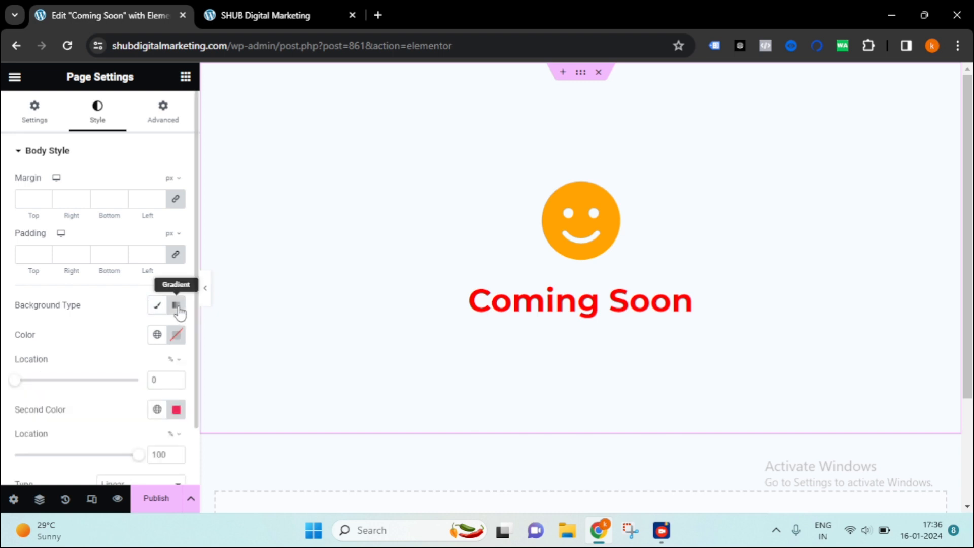
pyautogui.scroll(-2, 179, 313)
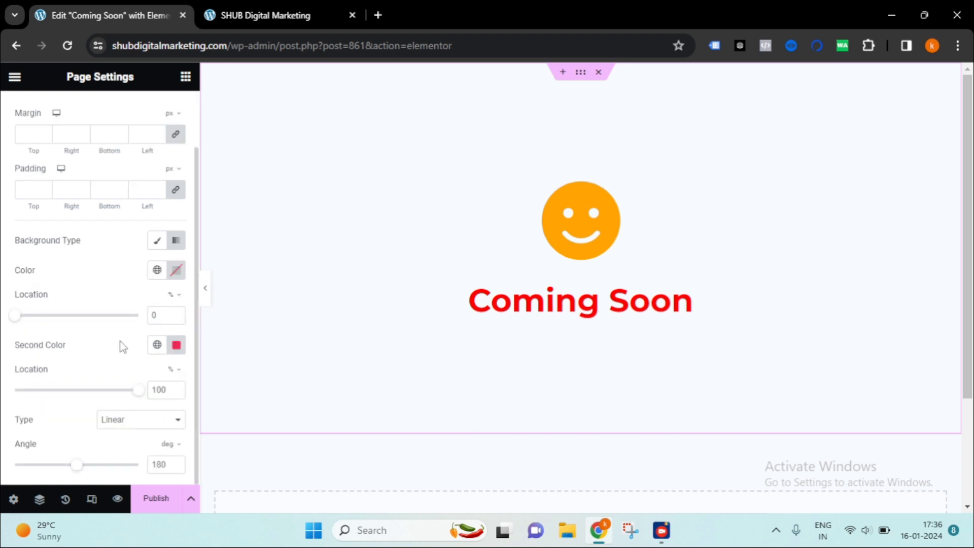
pyautogui.click(176, 270)
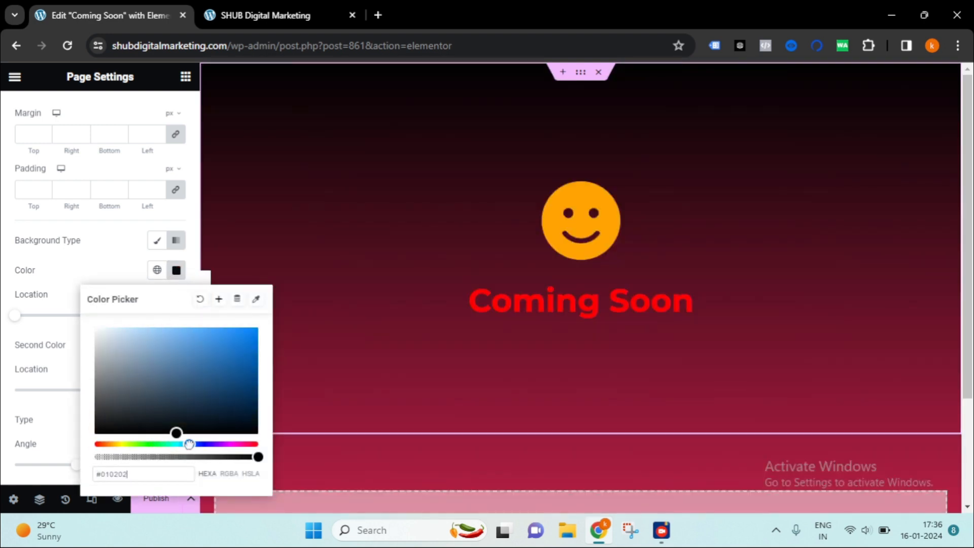
pyautogui.click(188, 444)
pyautogui.moveTo(221, 365); pyautogui.dragTo(251, 329)
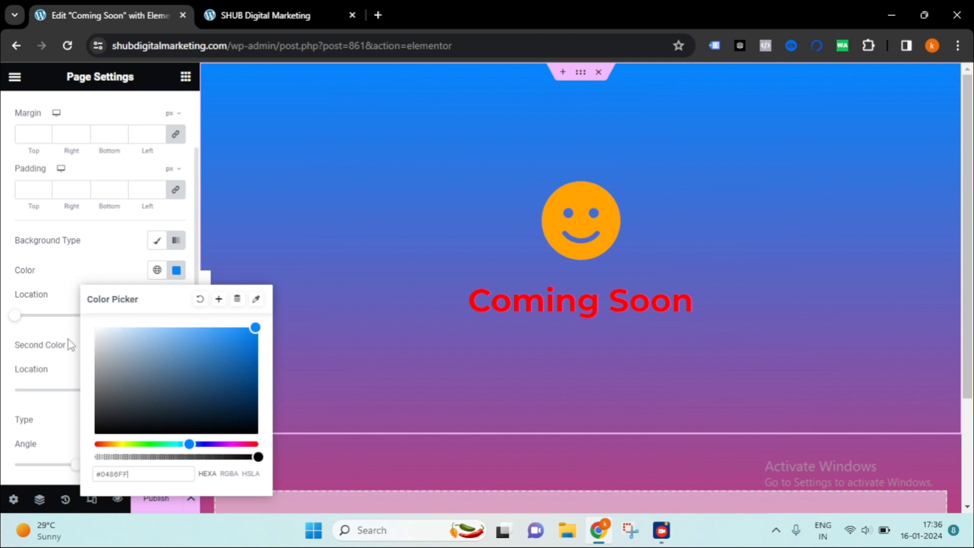
pyautogui.click(81, 340)
# Step: Set the second color of the page background gradient to red #D80000
pyautogui.click(176, 345)
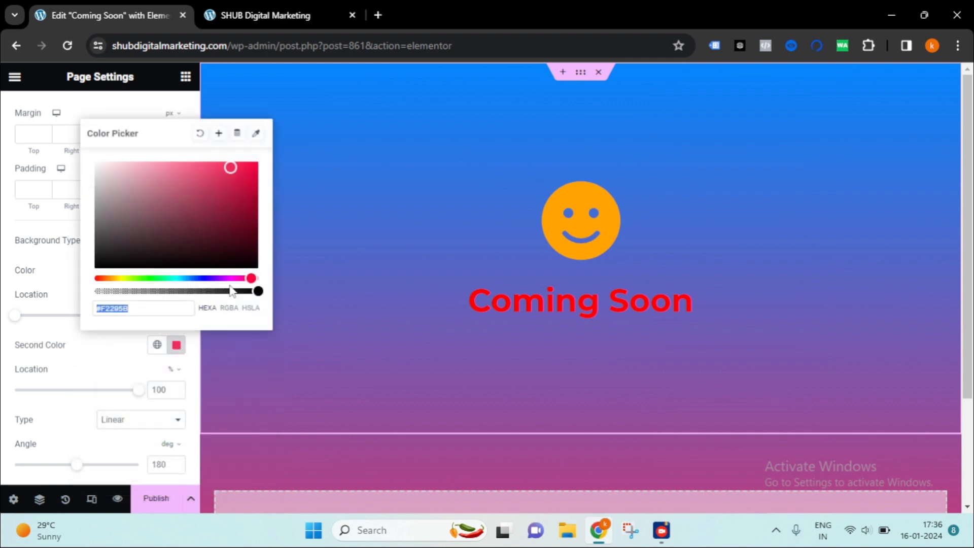
pyautogui.moveTo(257, 234)
pyautogui.mouseDown()
pyautogui.moveTo(250, 243)
pyautogui.moveTo(230, 239)
pyautogui.moveTo(258, 231)
pyautogui.mouseUp()
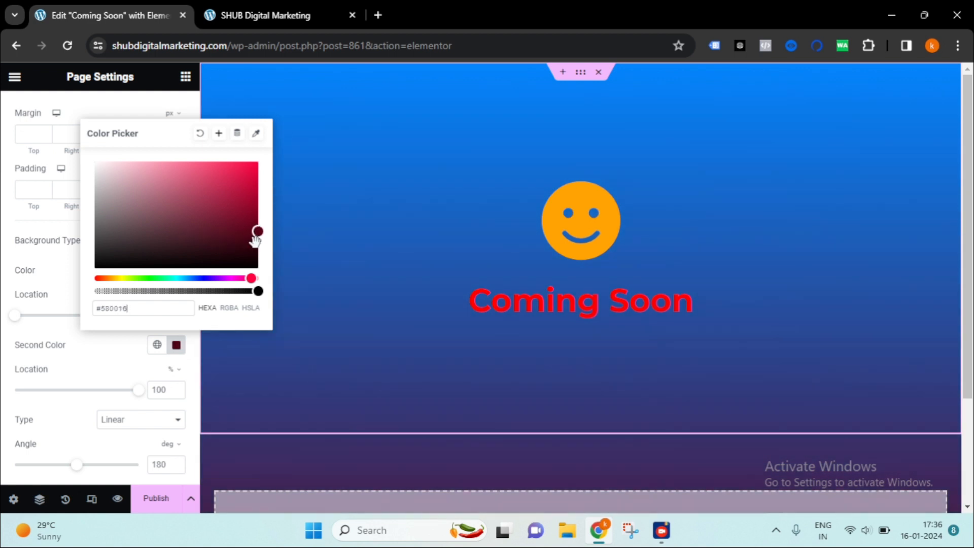
pyautogui.moveTo(252, 280); pyautogui.dragTo(258, 279)
pyautogui.moveTo(256, 229); pyautogui.dragTo(258, 178)
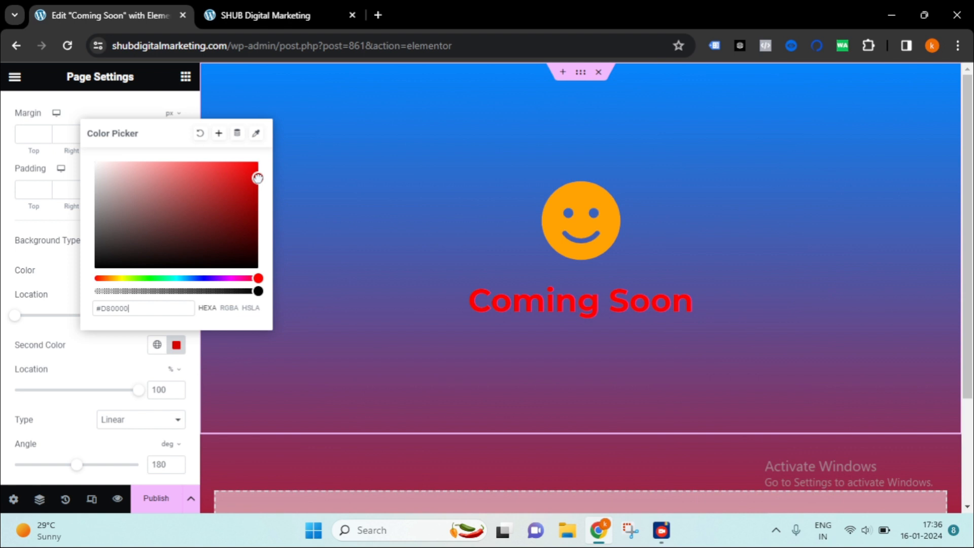
pyautogui.click(382, 294)
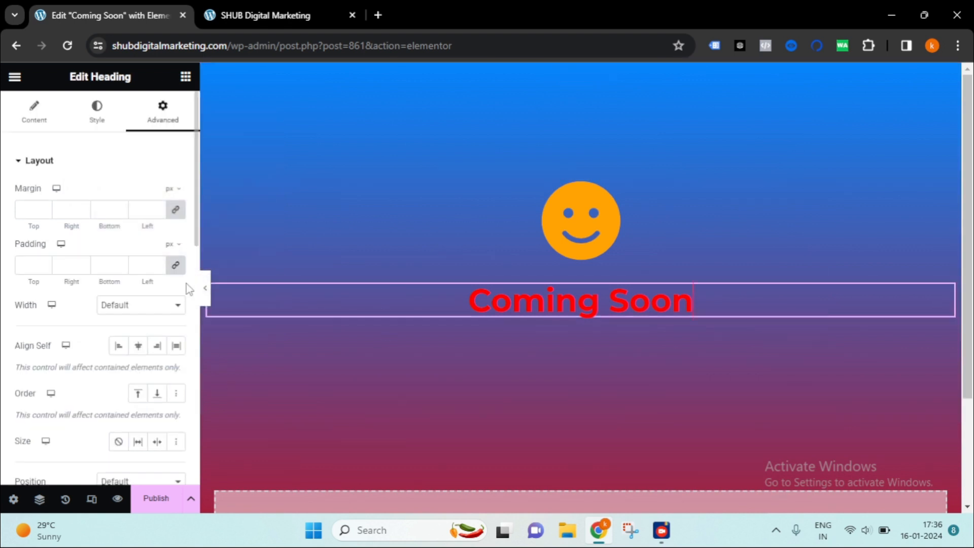
# Step: Check the page with its gradient background in the mobile and desktop views, and leave the responsive mode
pyautogui.click(92, 499)
pyautogui.click(270, 77)
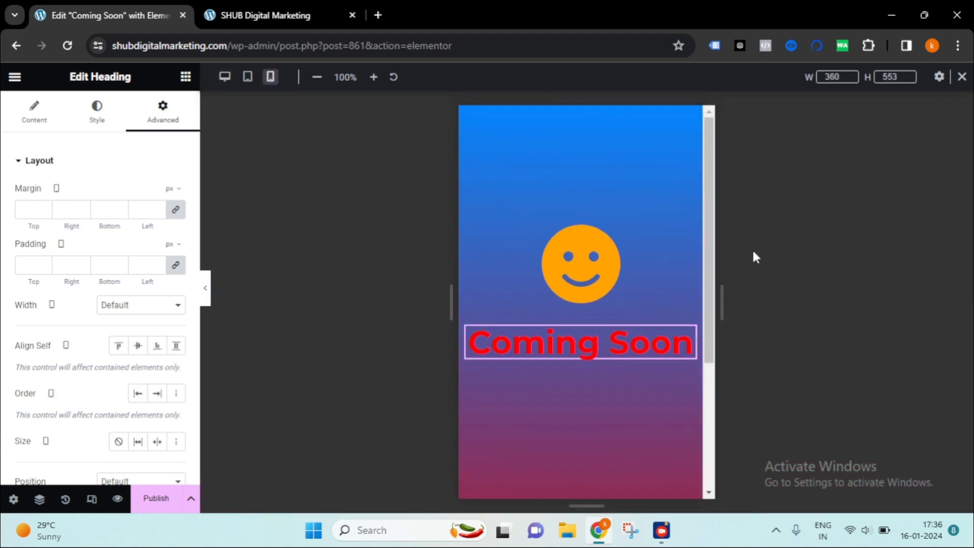
pyautogui.scroll(-3, 656, 324)
pyautogui.scroll(3, 679, 318)
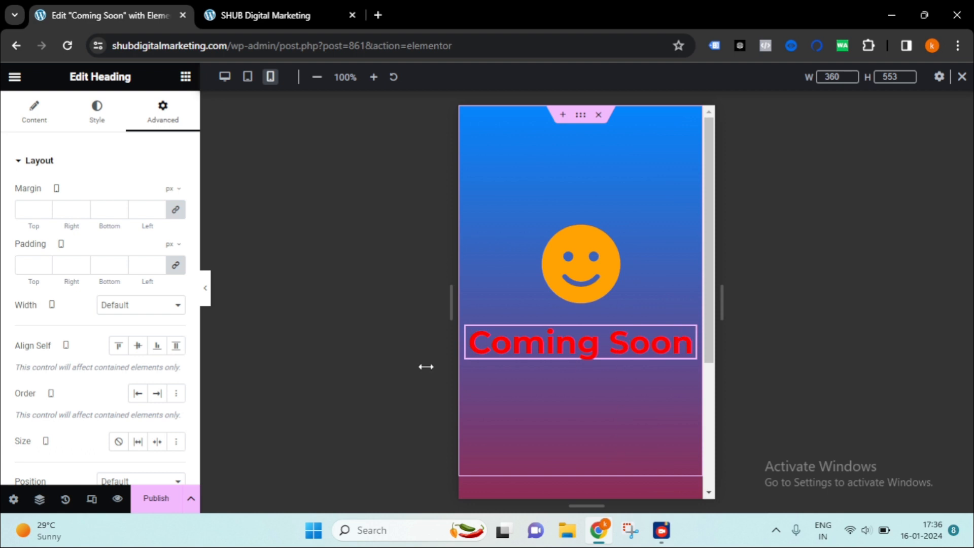
pyautogui.click(224, 77)
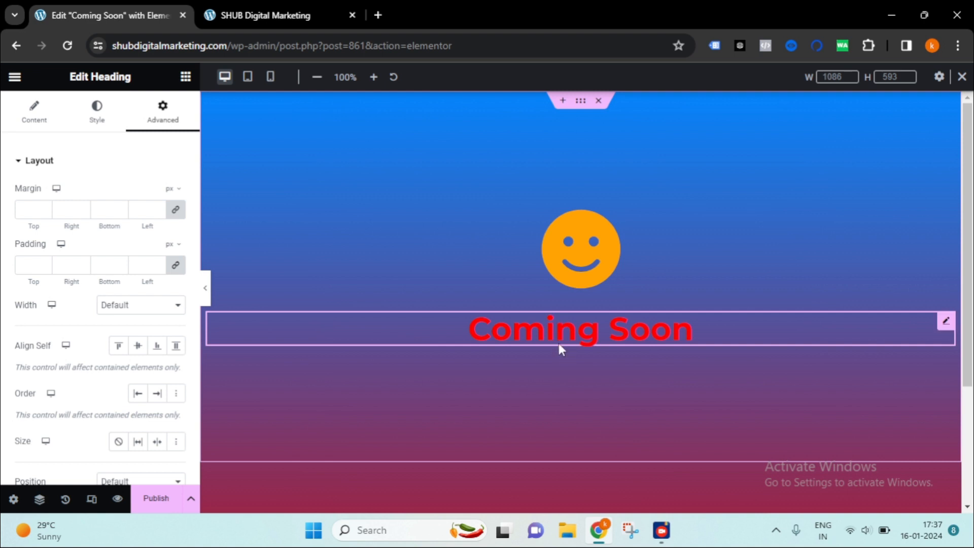
pyautogui.click(962, 76)
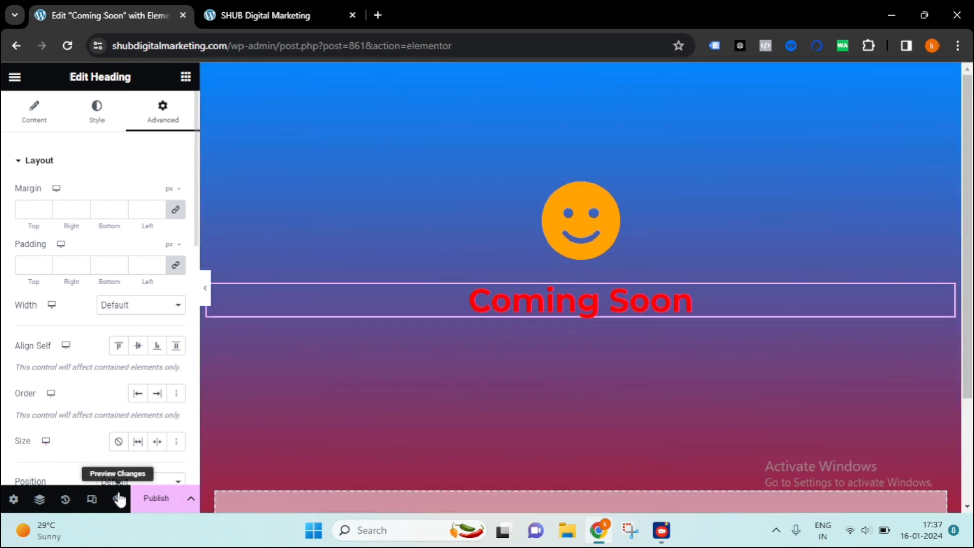
# Step: Publish the Coming Soon page and exit Elementor to the WordPress page editor, postponing the choice of exit destination
pyautogui.click(156, 498)
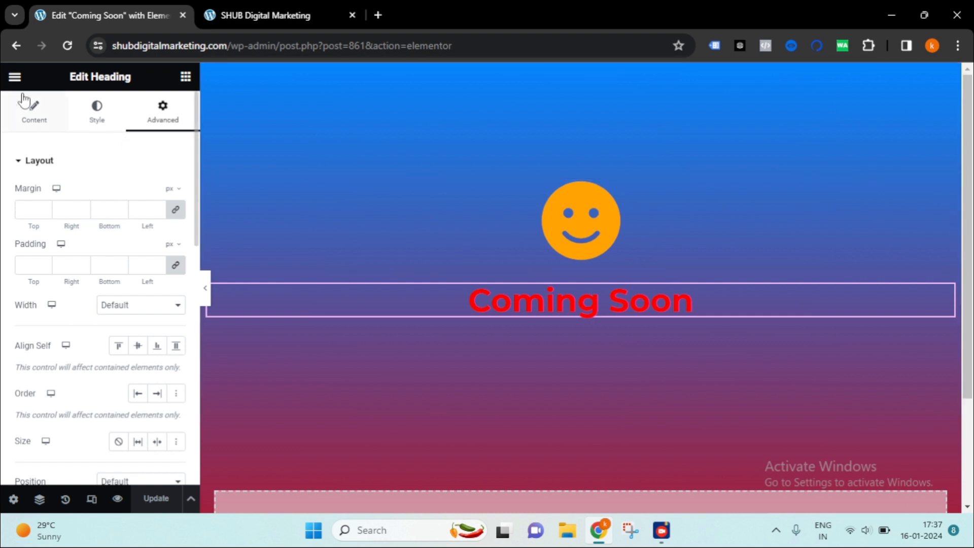
pyautogui.click(15, 77)
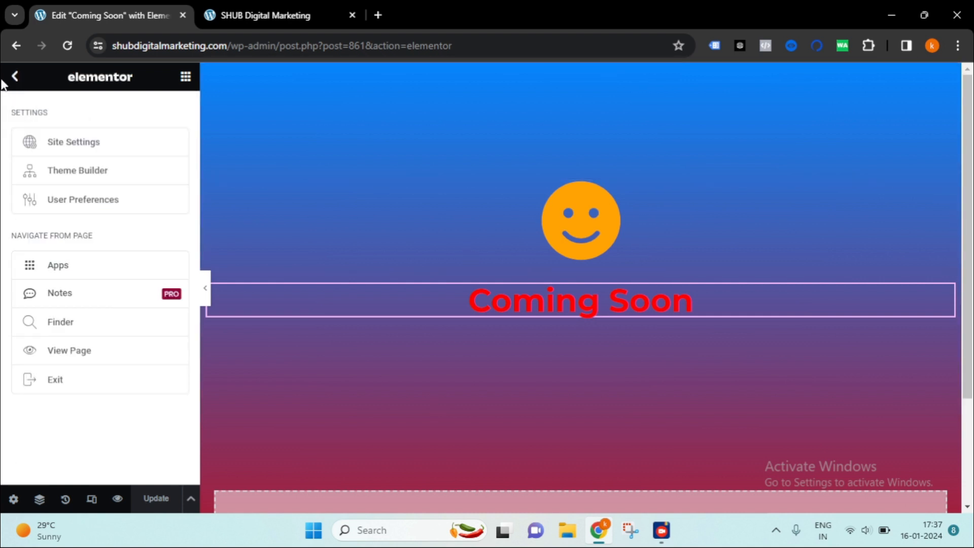
pyautogui.click(16, 80)
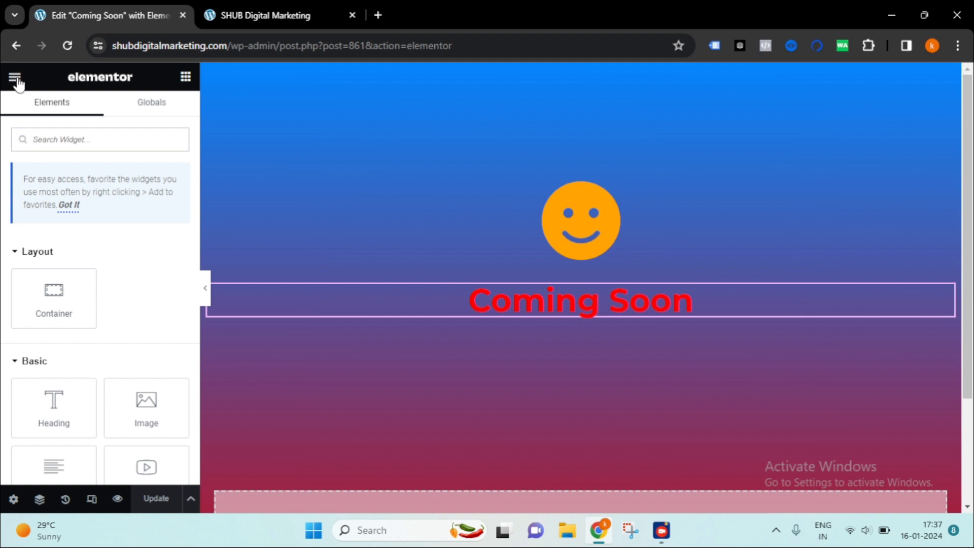
pyautogui.click(15, 76)
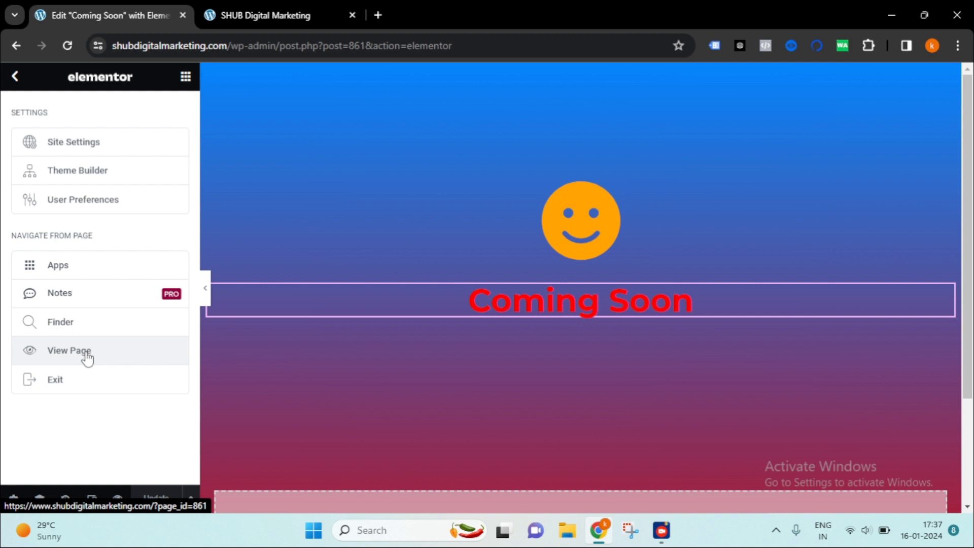
pyautogui.click(69, 381)
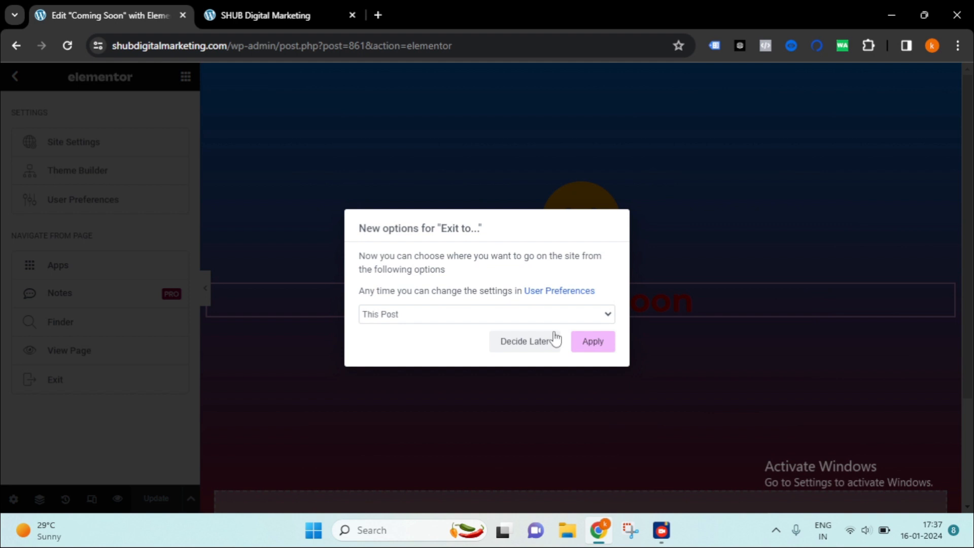
pyautogui.click(533, 347)
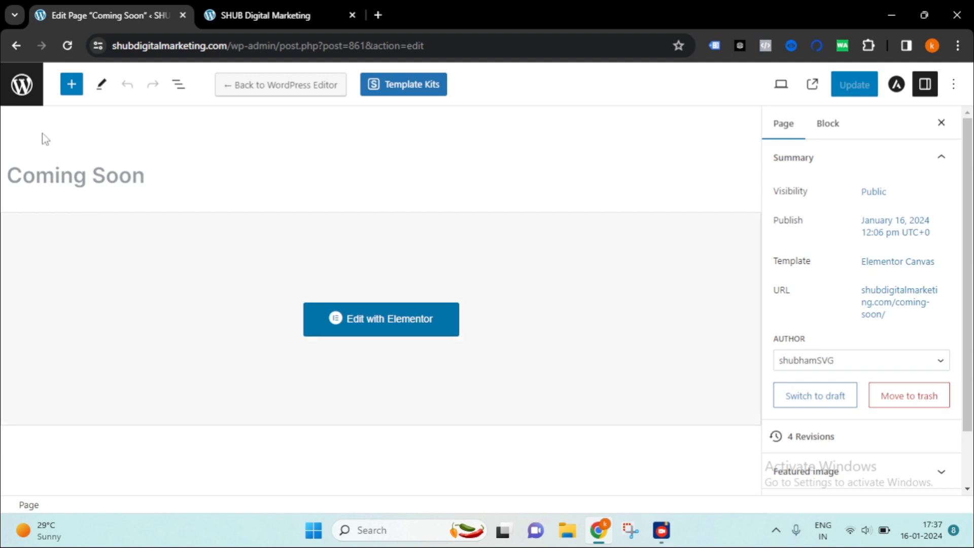
# Step: Return to the WordPress Pages list and look over the site's pages
pyautogui.click(21, 85)
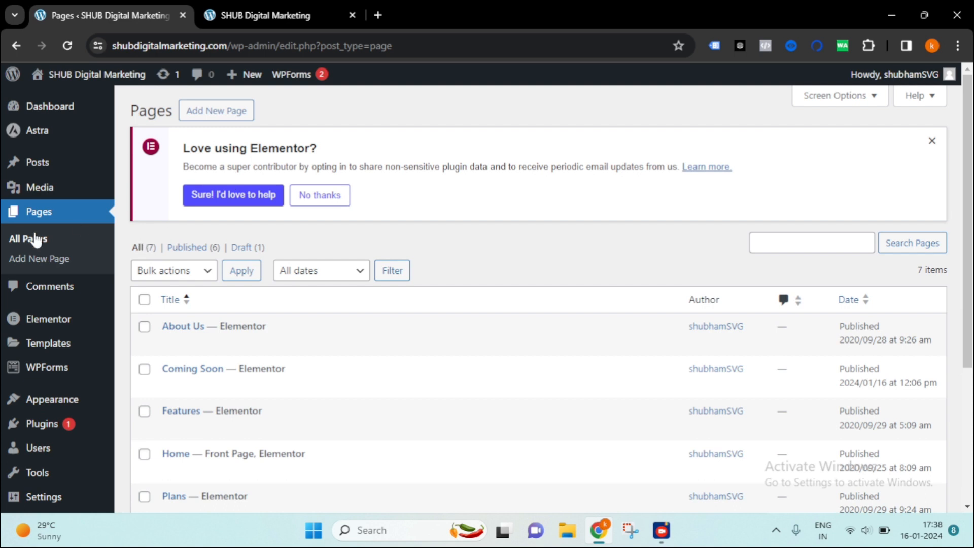
pyautogui.scroll(-4, 335, 324)
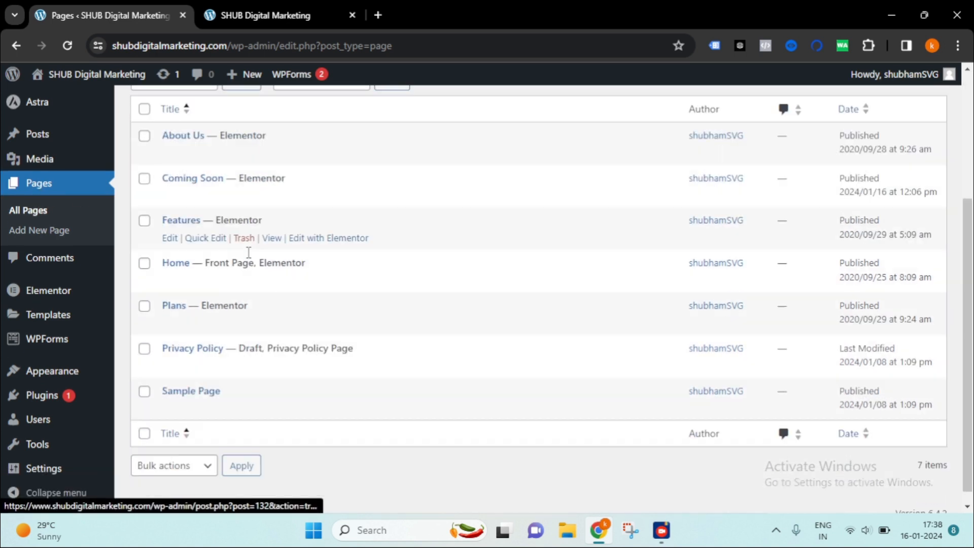
pyautogui.scroll(5, 254, 326)
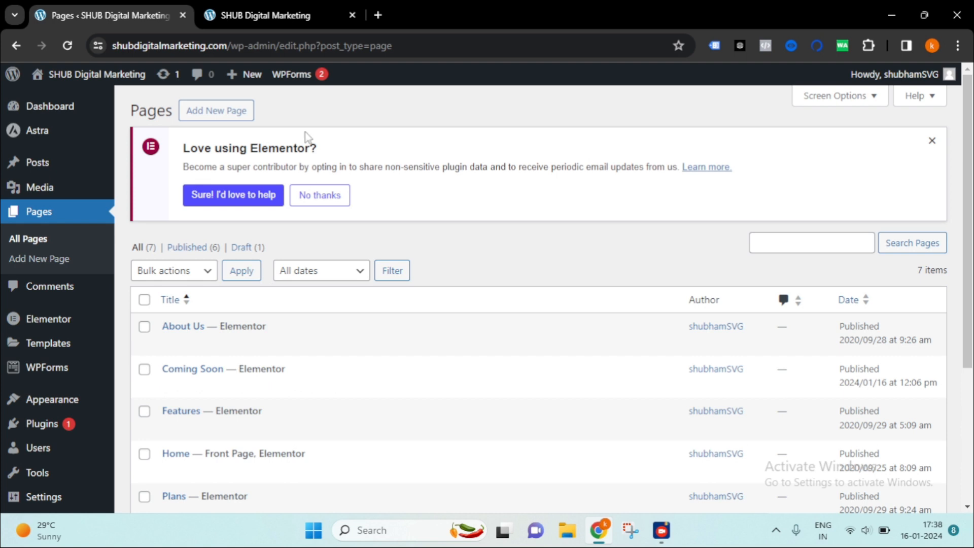
# Step: Look over the live site's current home page in the other browser tab
pyautogui.click(273, 19)
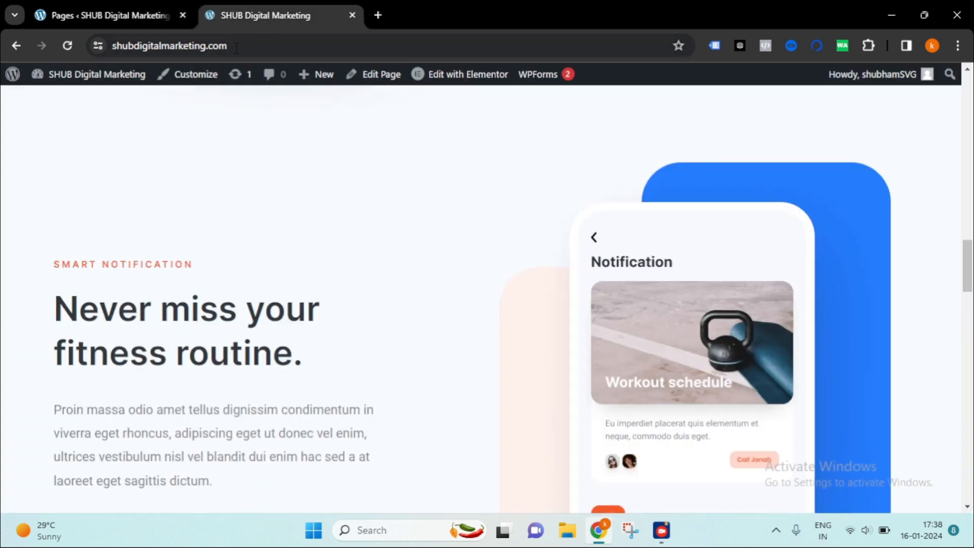
pyautogui.scroll(-10, 629, 315)
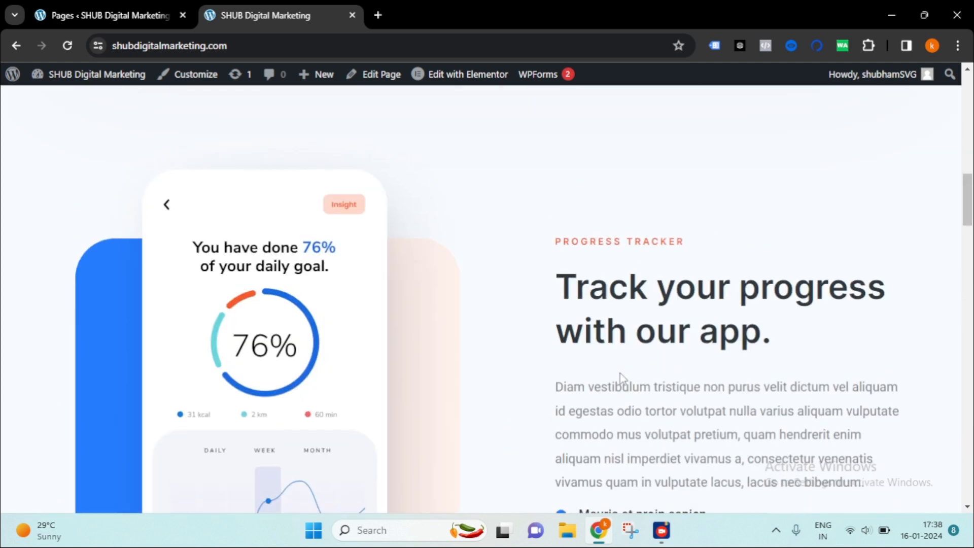
pyautogui.scroll(12, 619, 372)
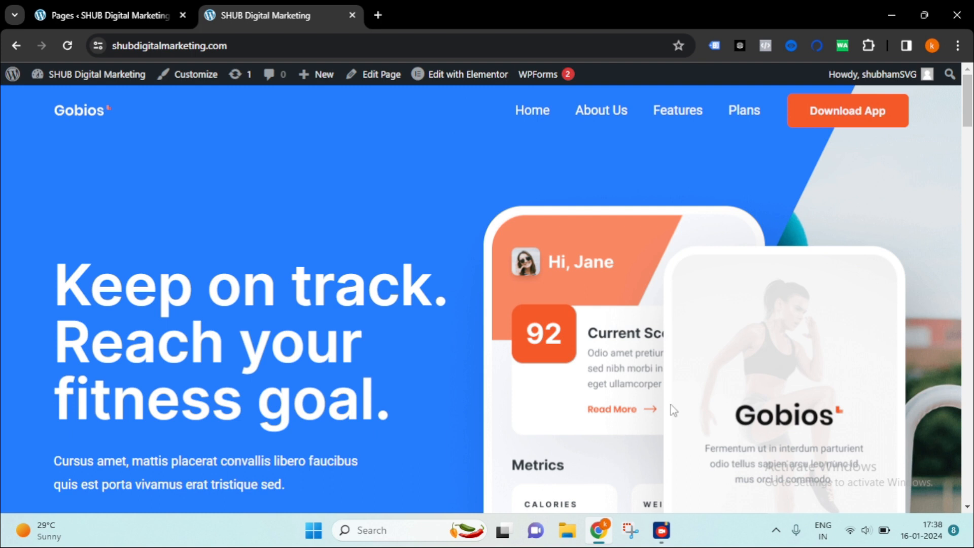
# Step: Return to the WordPress admin's Pages list and open the theme Customizer for the site
pyautogui.click(99, 15)
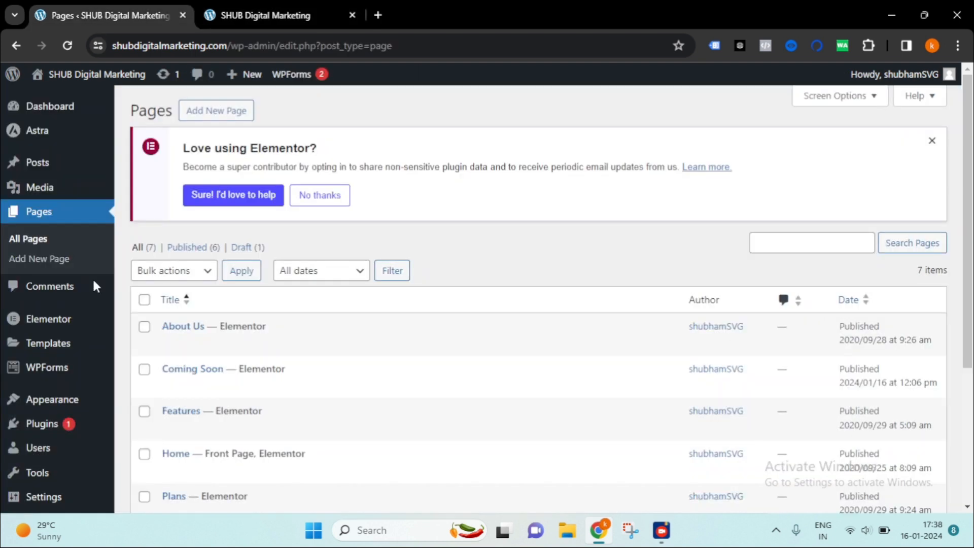
pyautogui.scroll(-4, 18, 305)
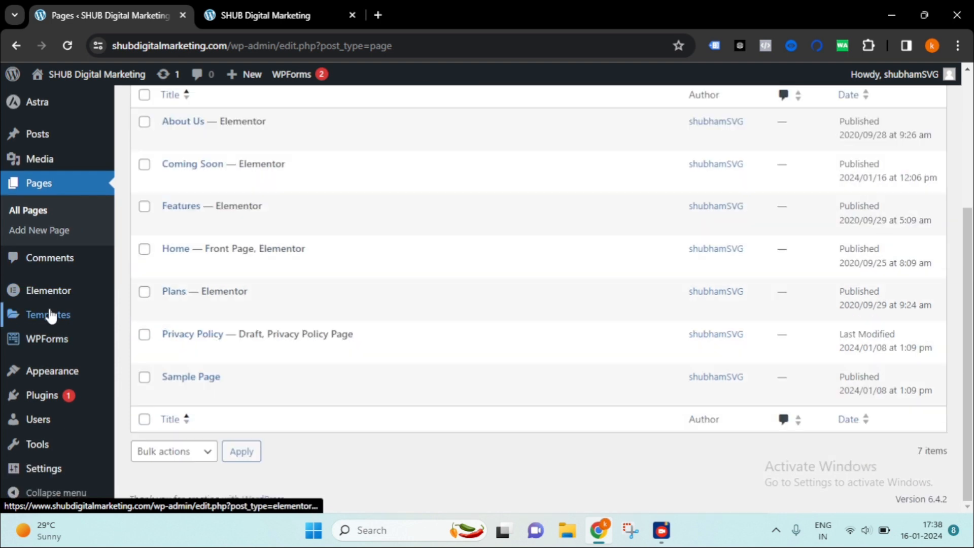
pyautogui.moveTo(61, 380)
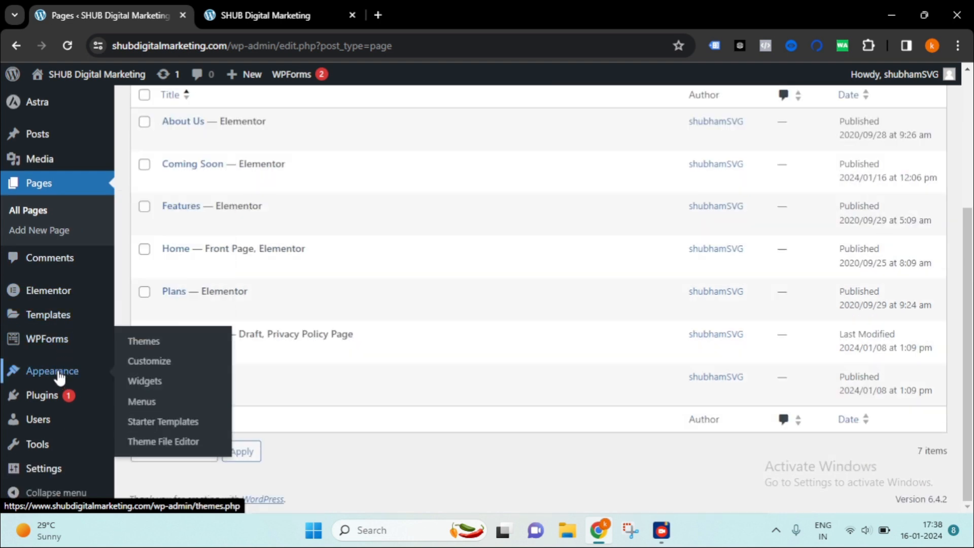
pyautogui.click(153, 361)
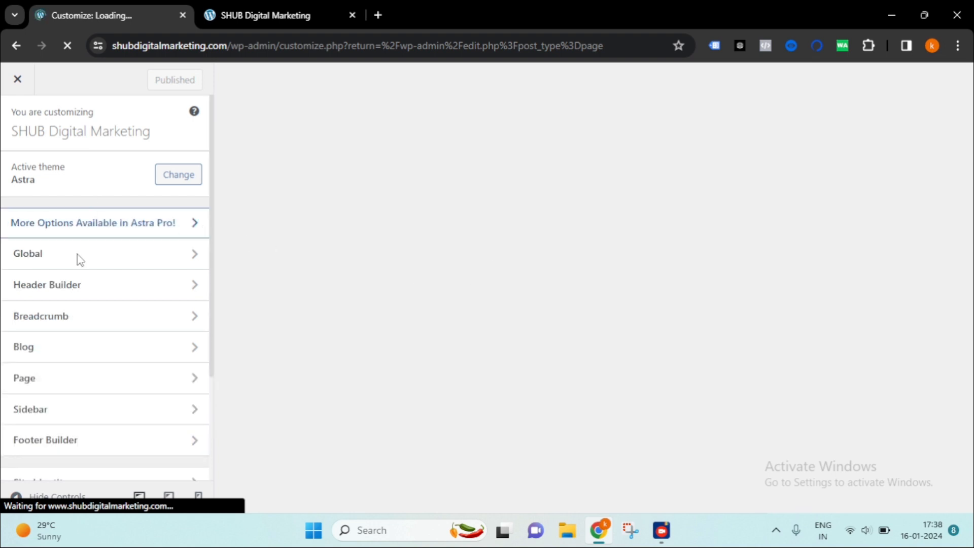
# Step: Look through the Customizer's sections and open the Homepage Settings
pyautogui.scroll(-3, 80, 325)
pyautogui.scroll(3, 78, 325)
pyautogui.scroll(-3, 90, 284)
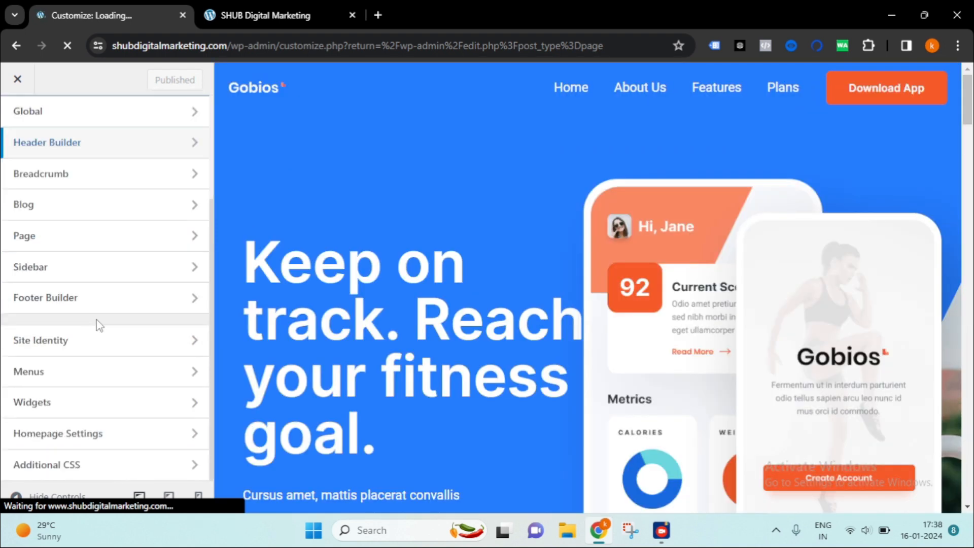
pyautogui.scroll(3, 96, 326)
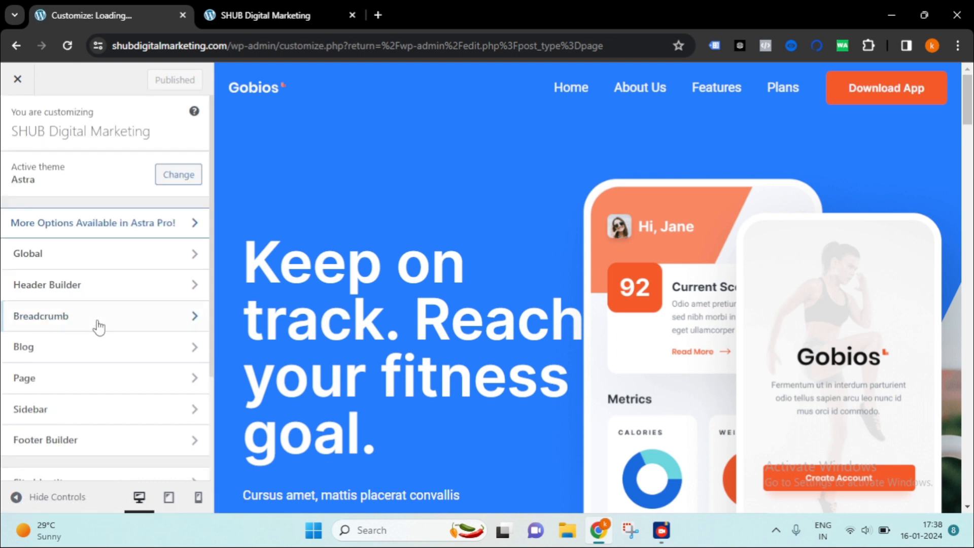
pyautogui.scroll(-3, 97, 326)
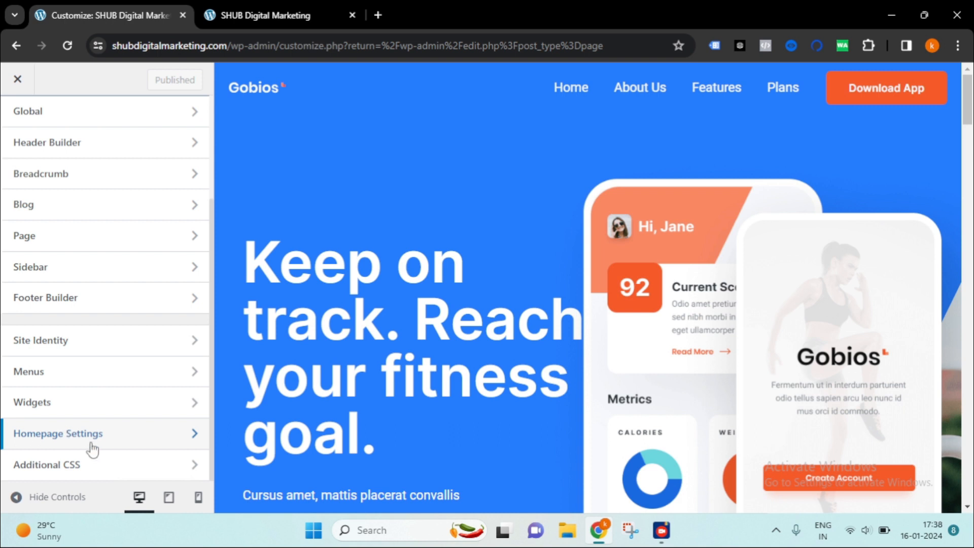
pyautogui.click(108, 435)
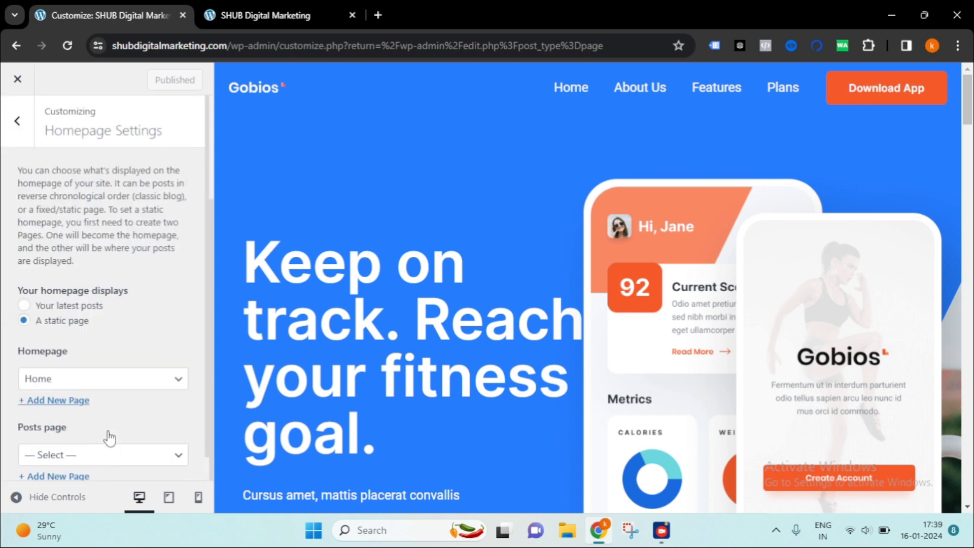
# Step: Set the static homepage to the Coming Soon page, leaving the posts page unselected, and publish the change
pyautogui.scroll(-1, 152, 243)
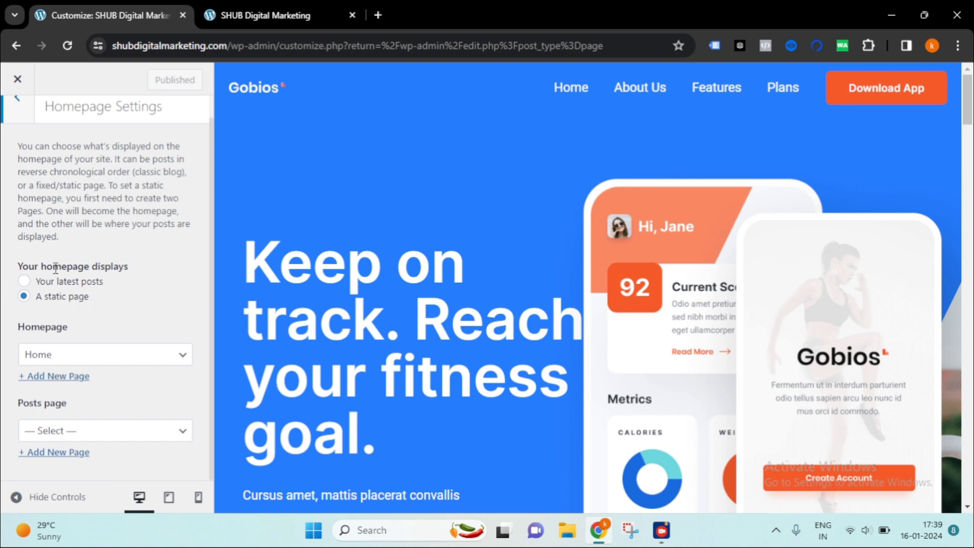
pyautogui.moveTo(79, 332); pyautogui.dragTo(20, 334)
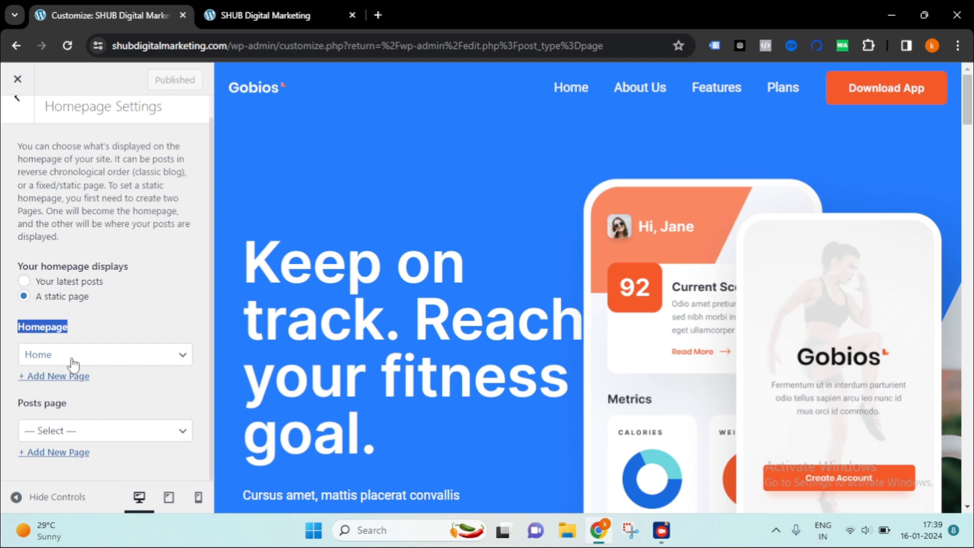
pyautogui.moveTo(80, 403); pyautogui.dragTo(22, 414)
pyautogui.click(114, 410)
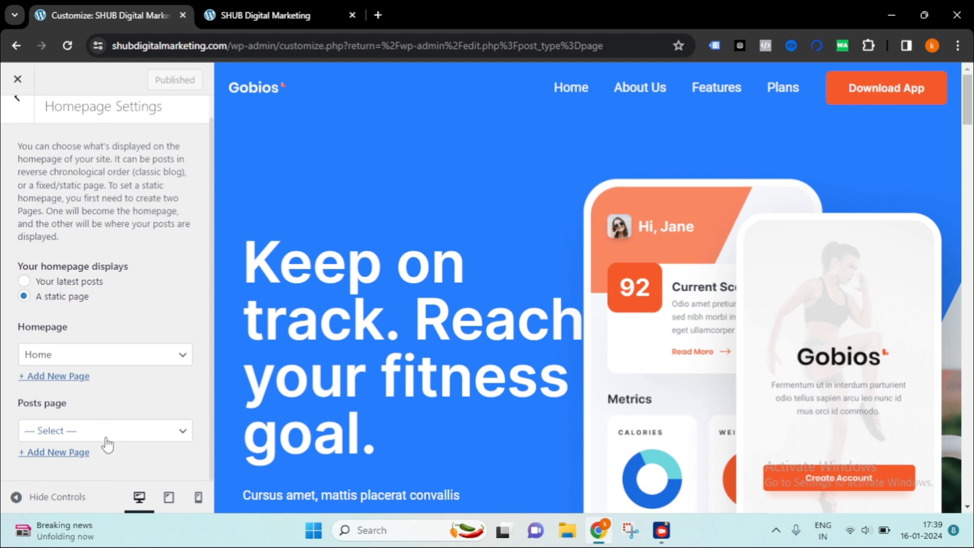
pyautogui.click(133, 360)
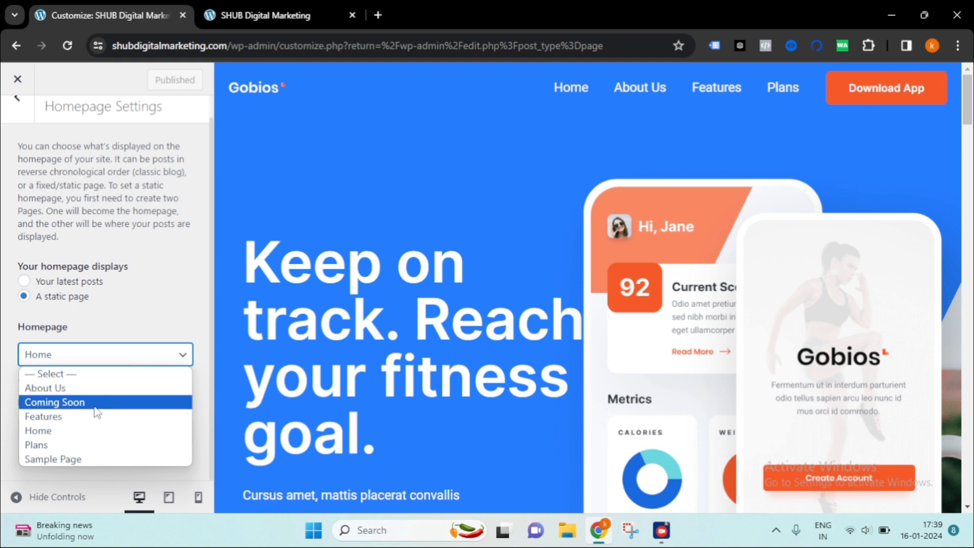
pyautogui.click(94, 403)
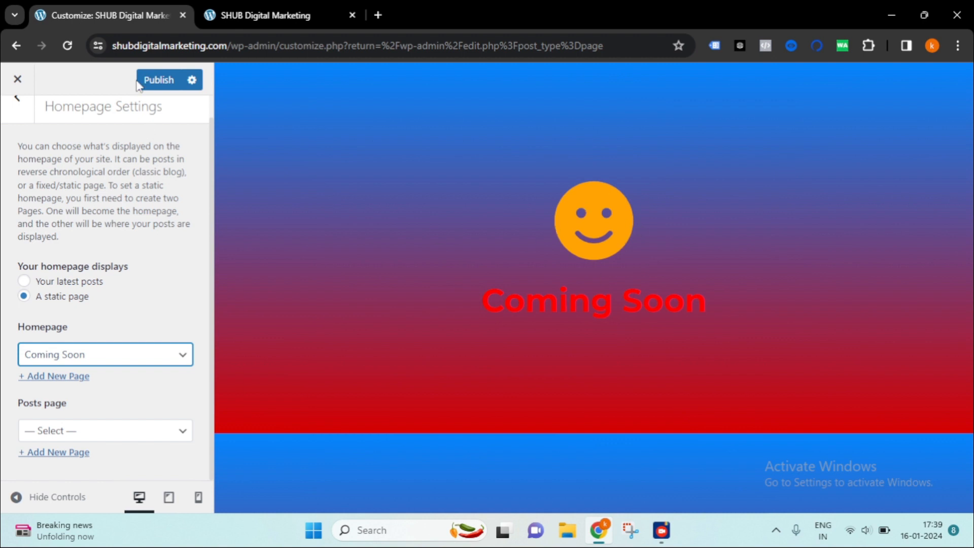
pyautogui.click(159, 79)
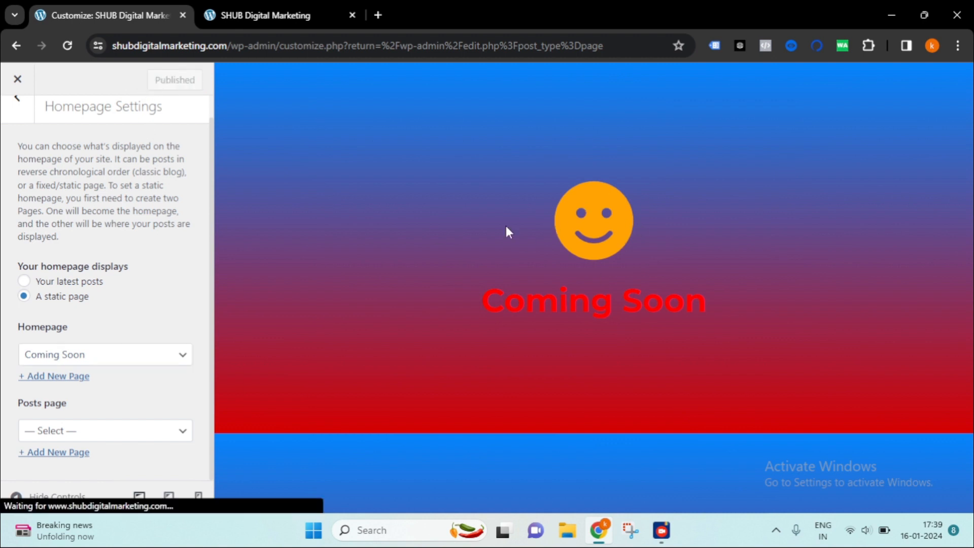
# Step: Reload the live site in the other browser tab and load its shubdigitalmarketing.com address again to check the home page
pyautogui.click(266, 15)
pyautogui.click(68, 45)
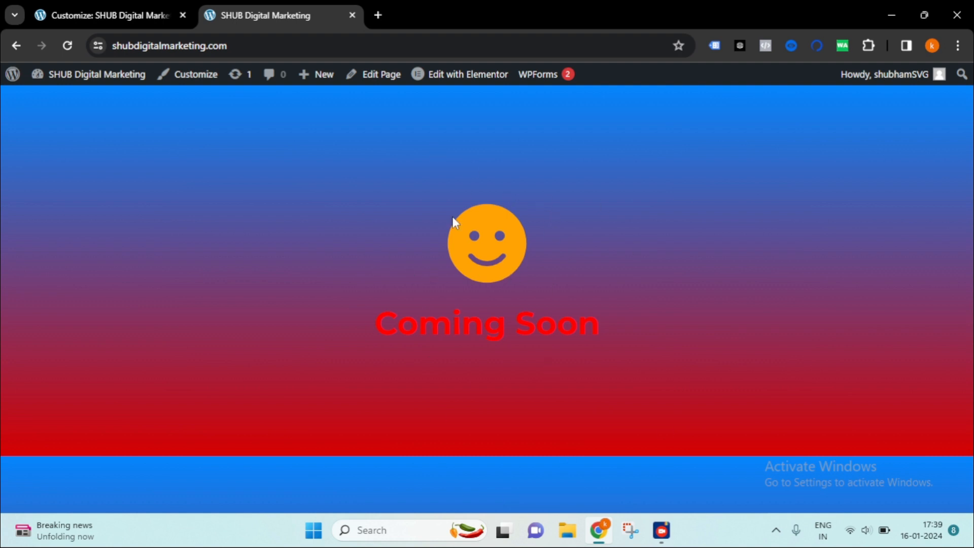
pyautogui.click(249, 45)
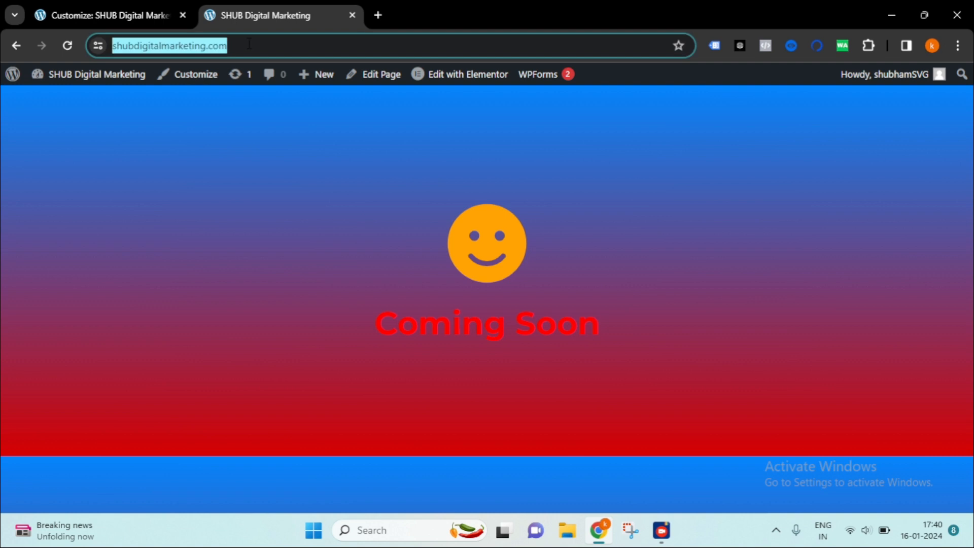
pyautogui.press('Return')
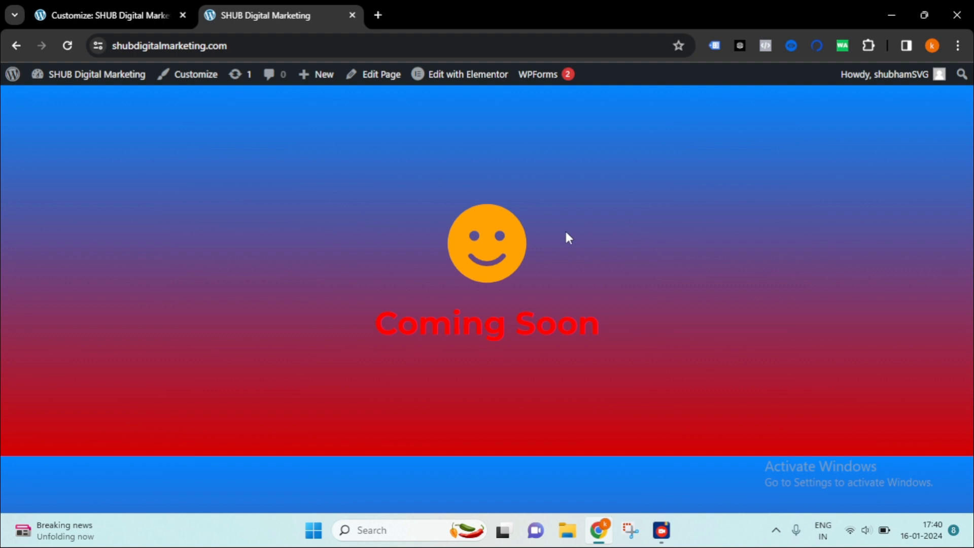
# Step: Close the Customizer to get back to the Pages list, and view the live home page again
pyautogui.click(115, 14)
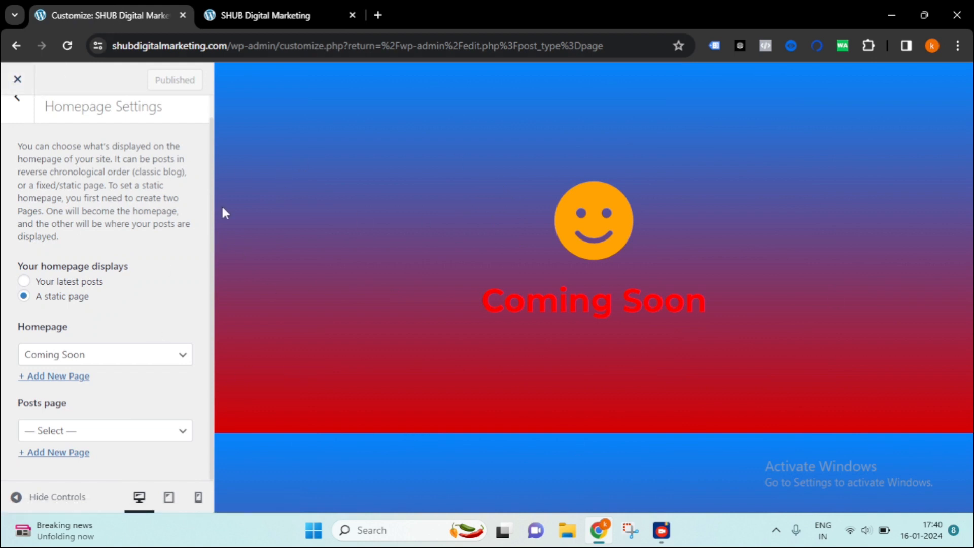
pyautogui.click(19, 83)
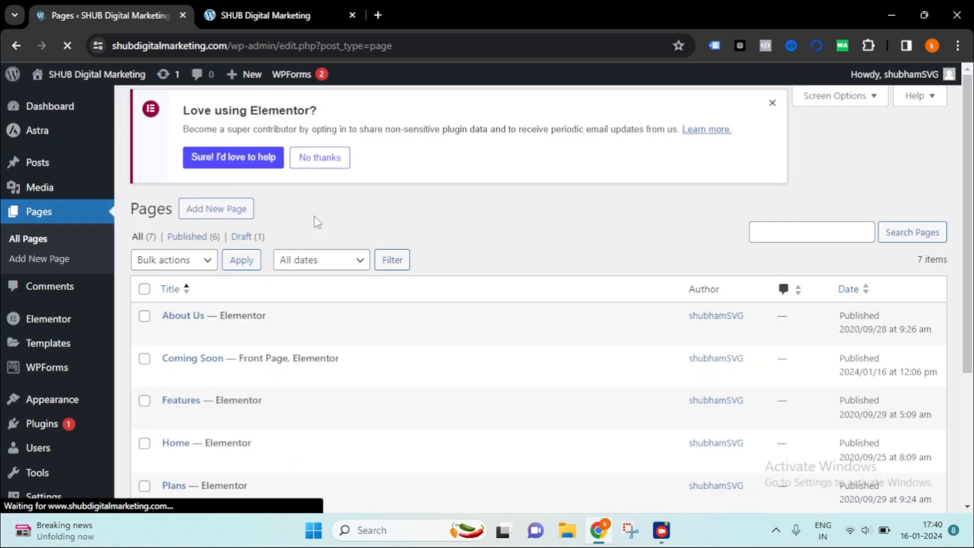
pyautogui.click(314, 15)
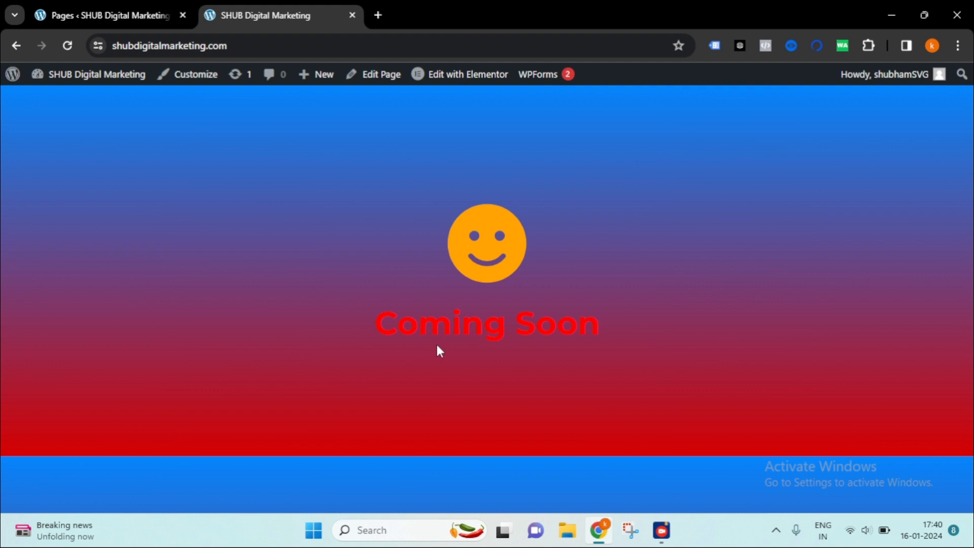